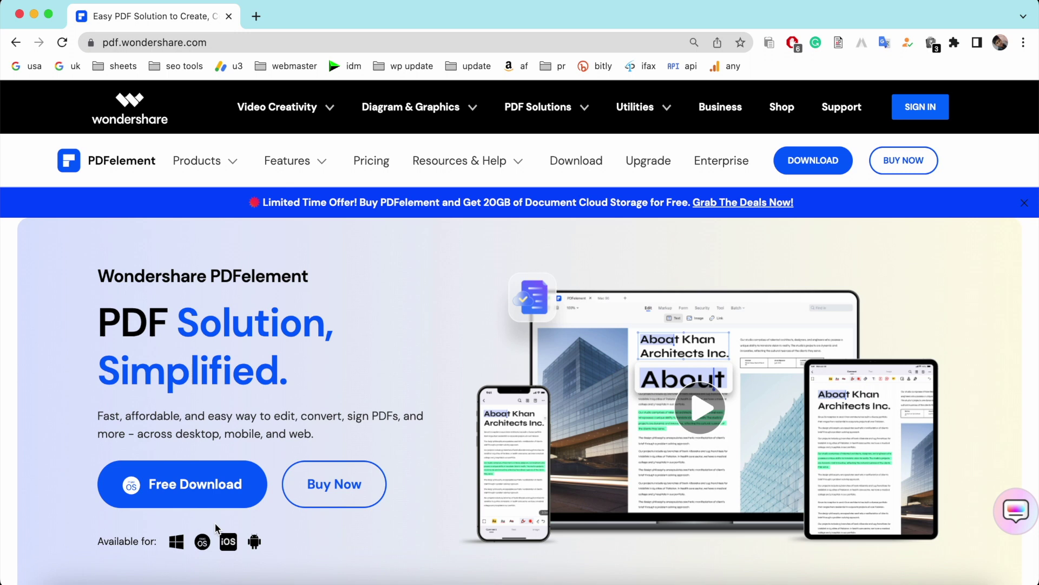
Download the PDFelement Mac installer, accept the licence, and run the installer
click(180, 483)
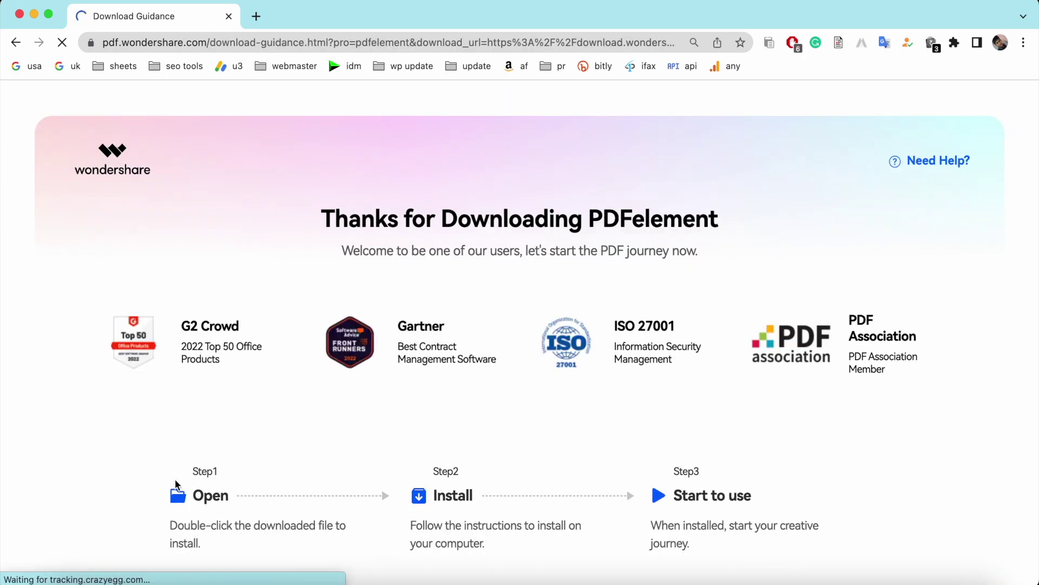
click(287, 565)
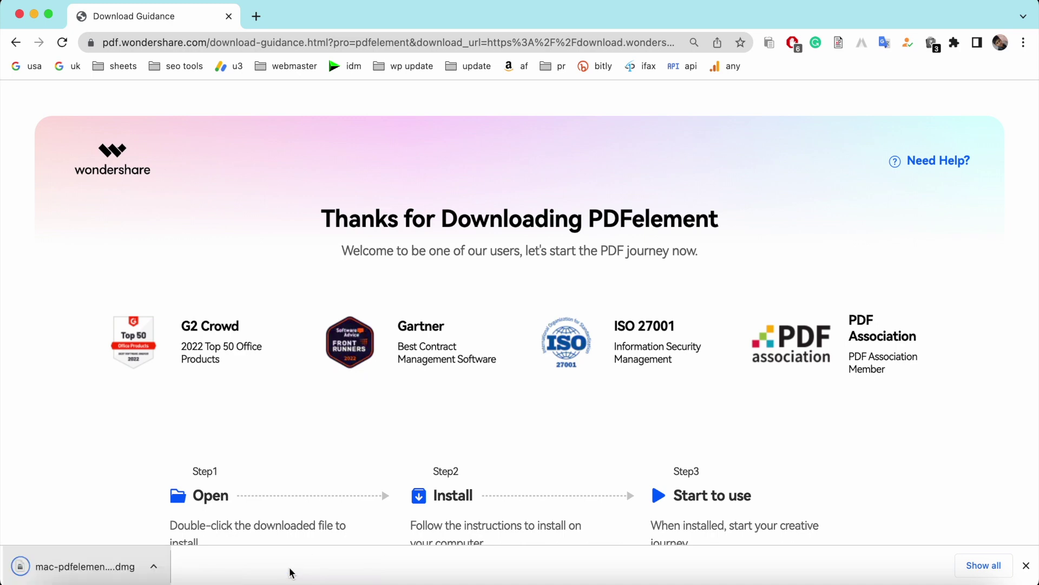
click(99, 566)
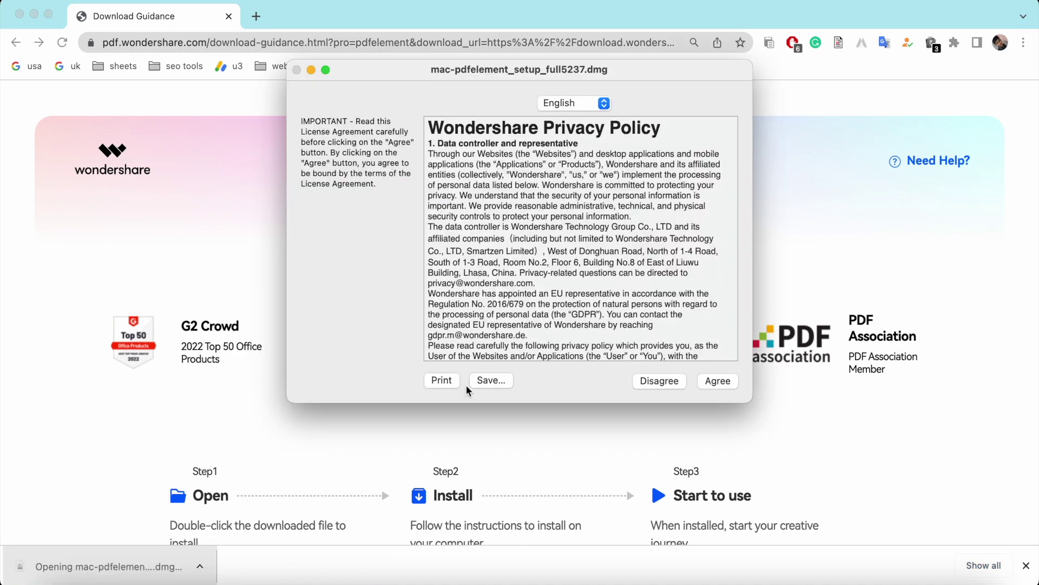
click(722, 381)
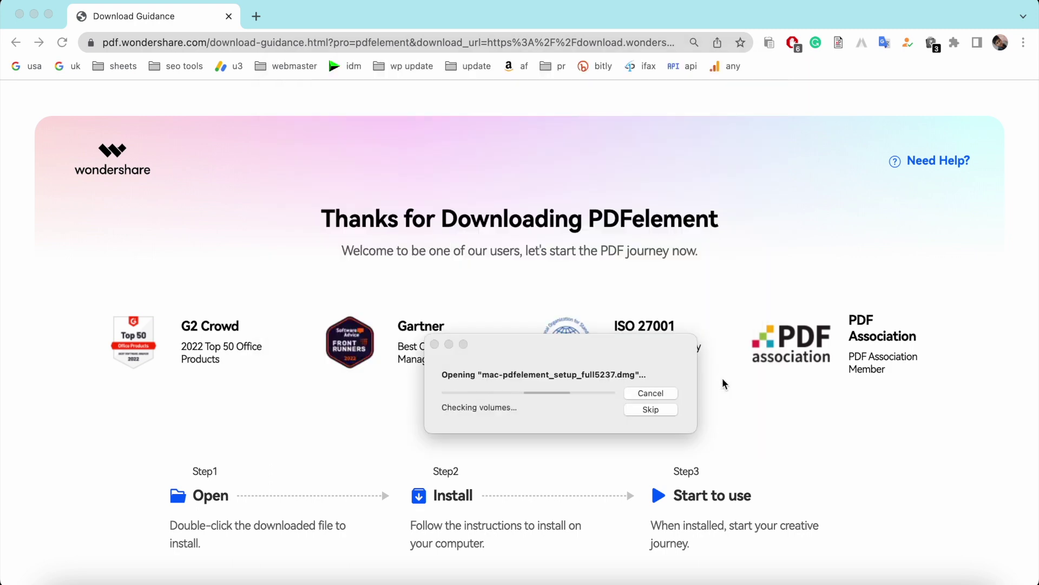
double_click(563, 443)
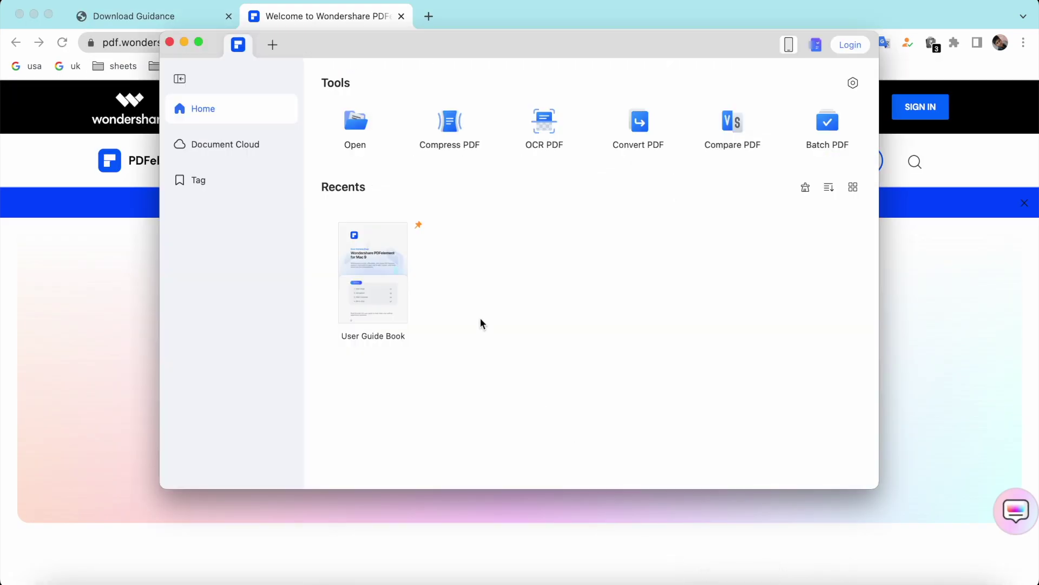
Maximise the PDFelement window to fill the screen
double_click(411, 44)
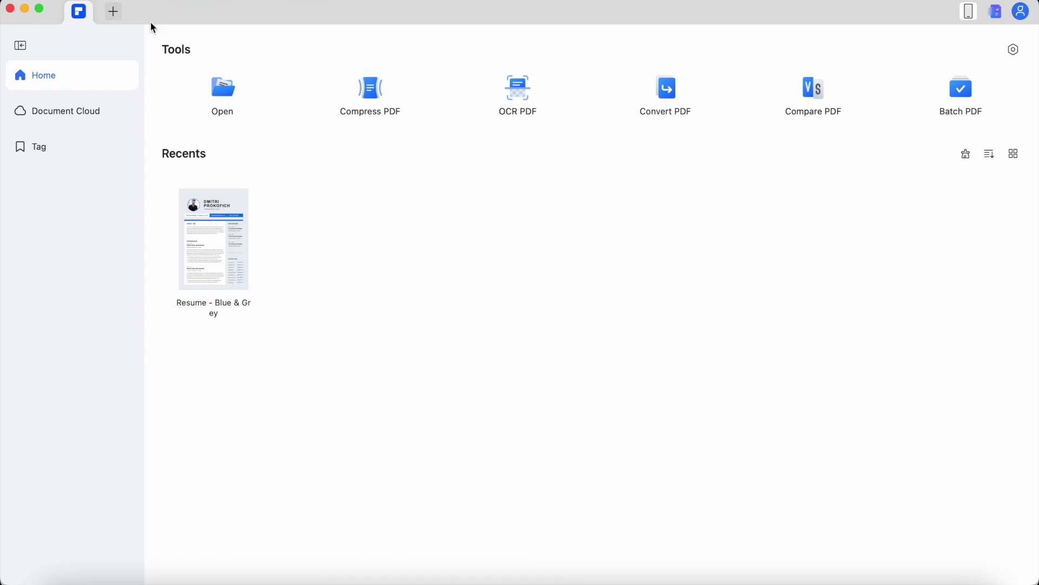
Open Resume - Blue & Grey.pdf from the Desktop
click(222, 96)
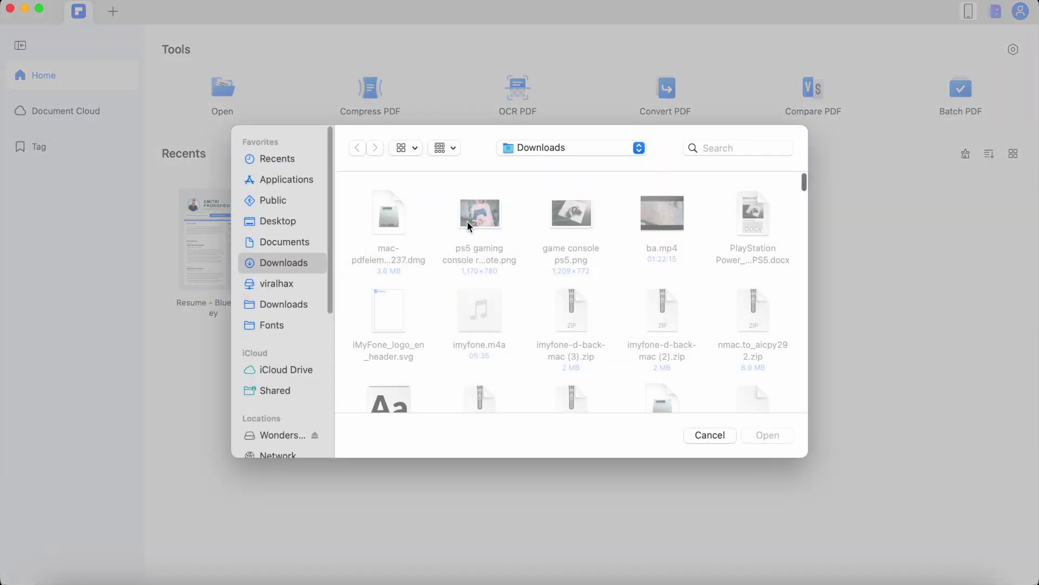
click(287, 222)
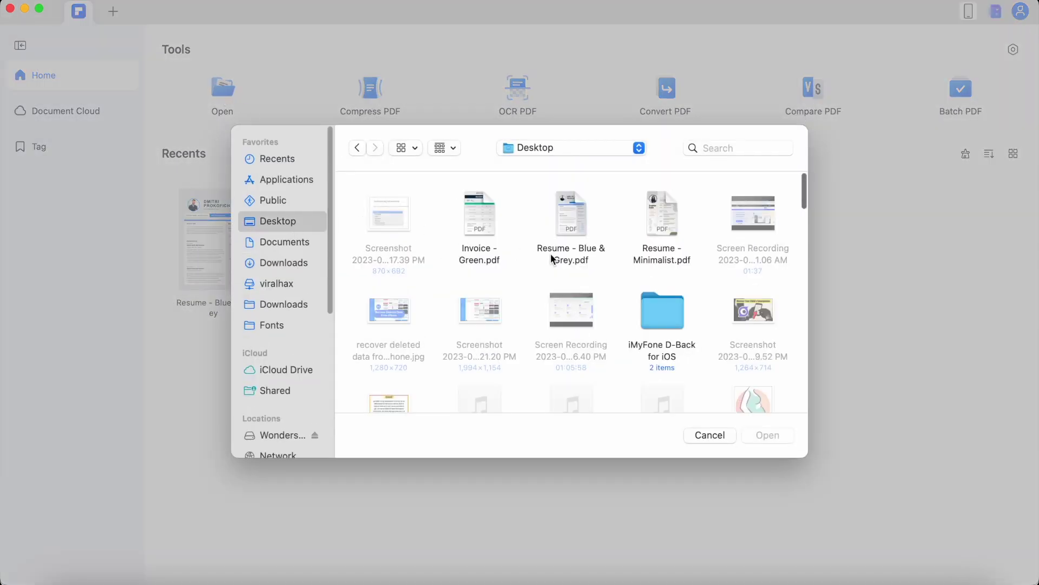
click(571, 216)
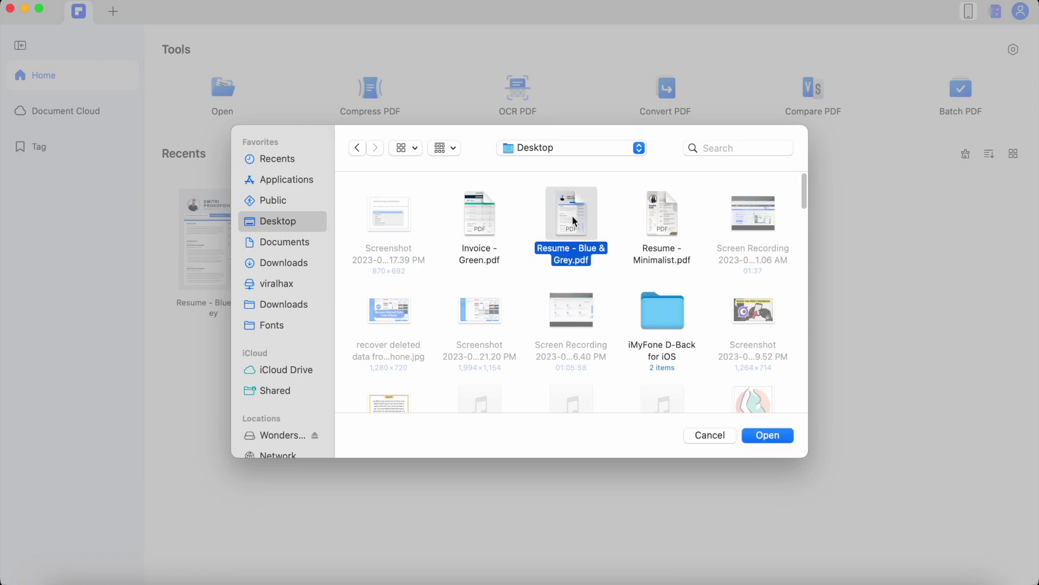
double_click(572, 215)
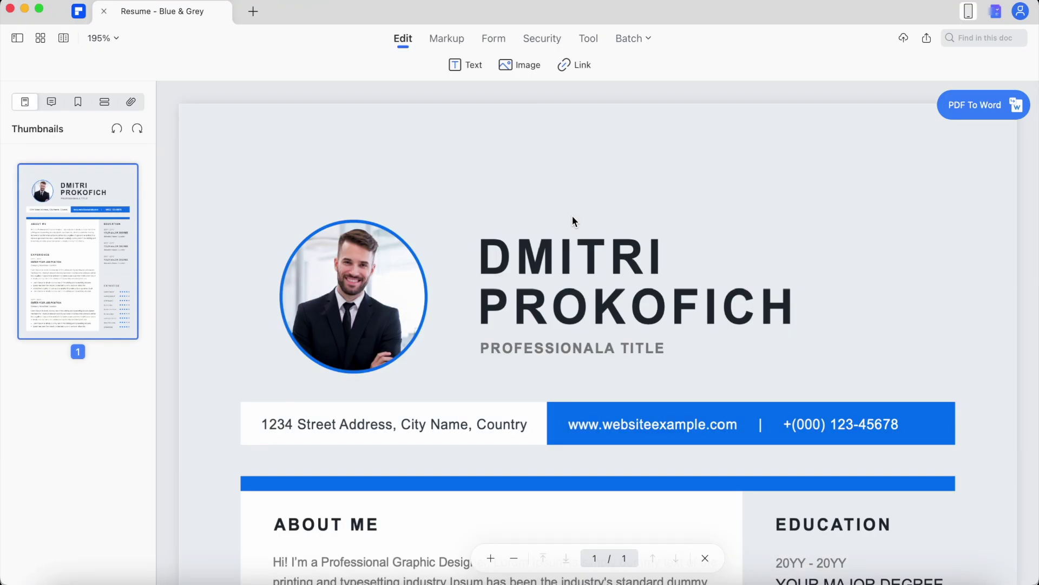
Replace the profile photo with the game console ps5.png picture
click(368, 299)
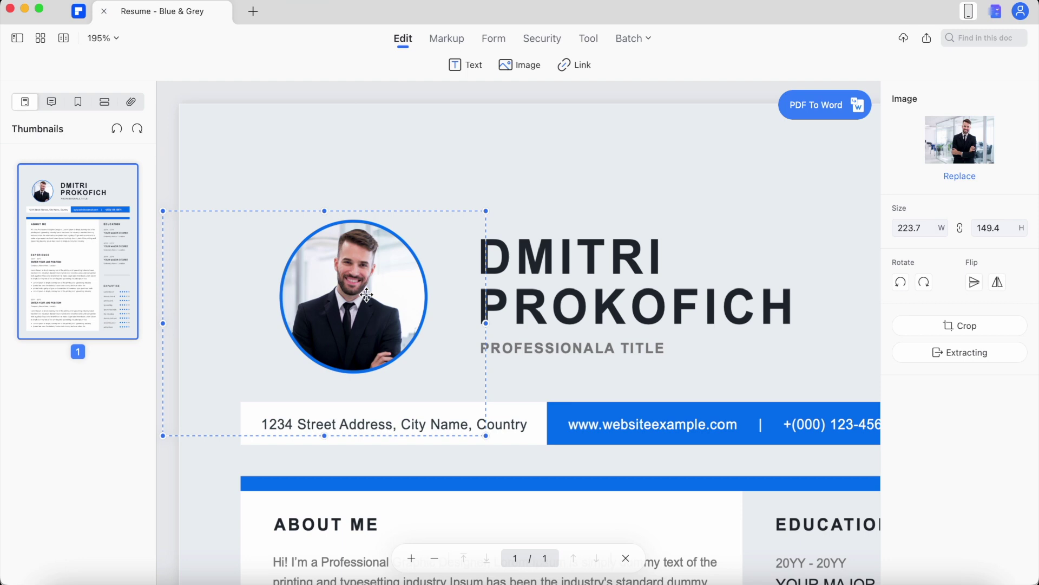
click(964, 178)
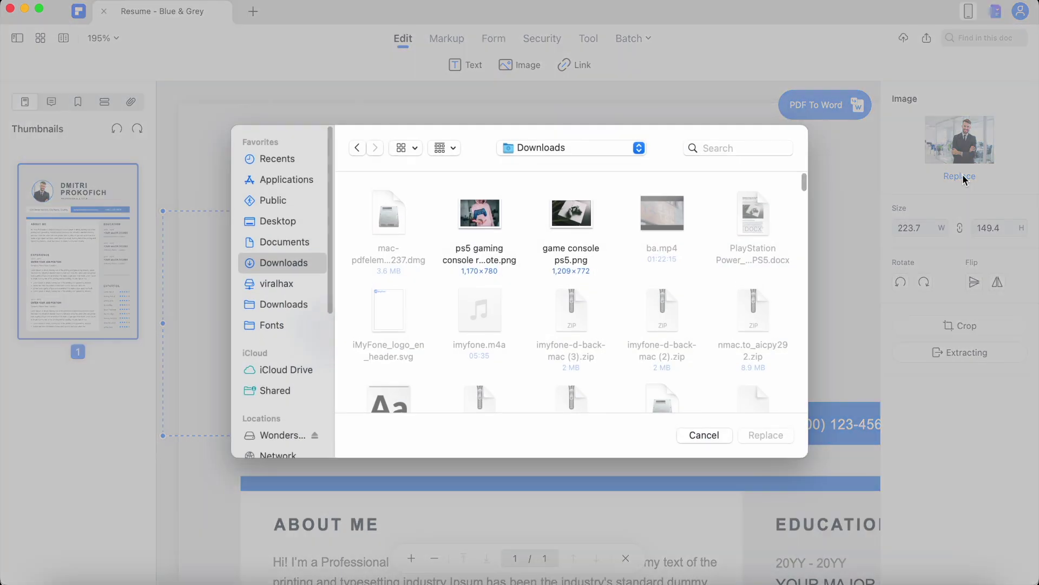
click(581, 217)
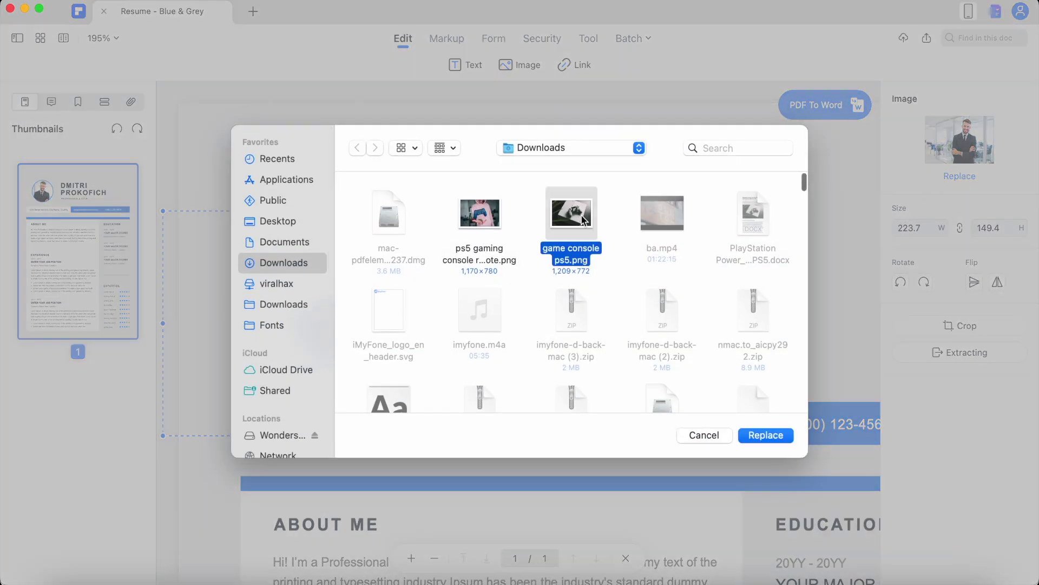
click(774, 436)
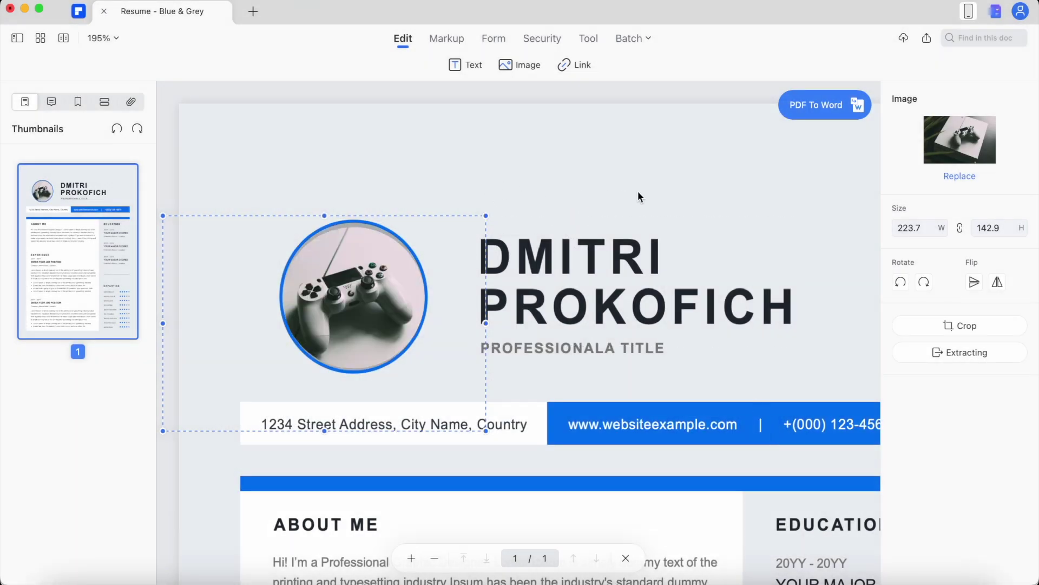
click(674, 184)
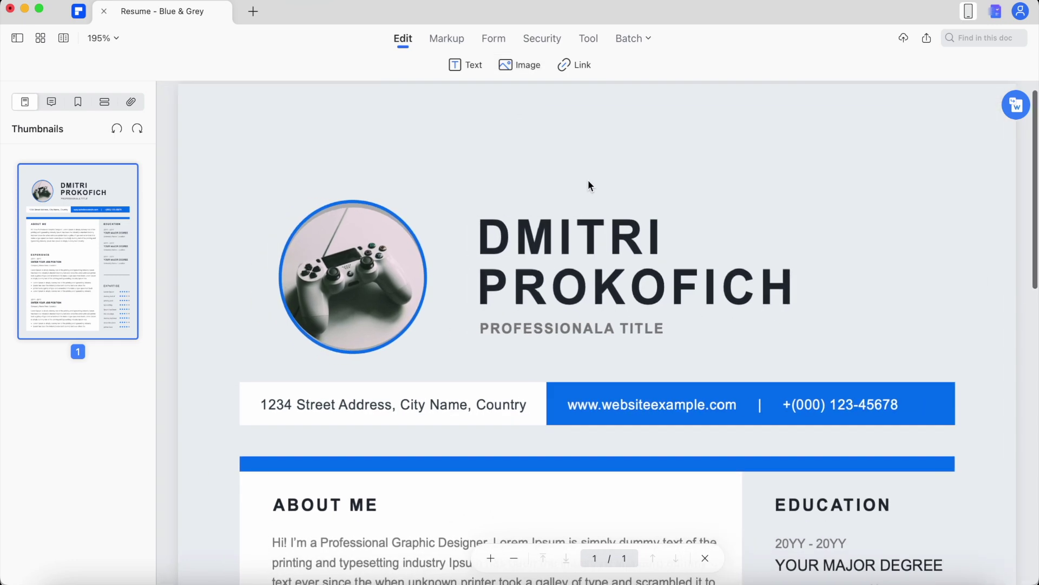
Insert the jar image, shrink it to about a third, and place it beside the name
click(526, 68)
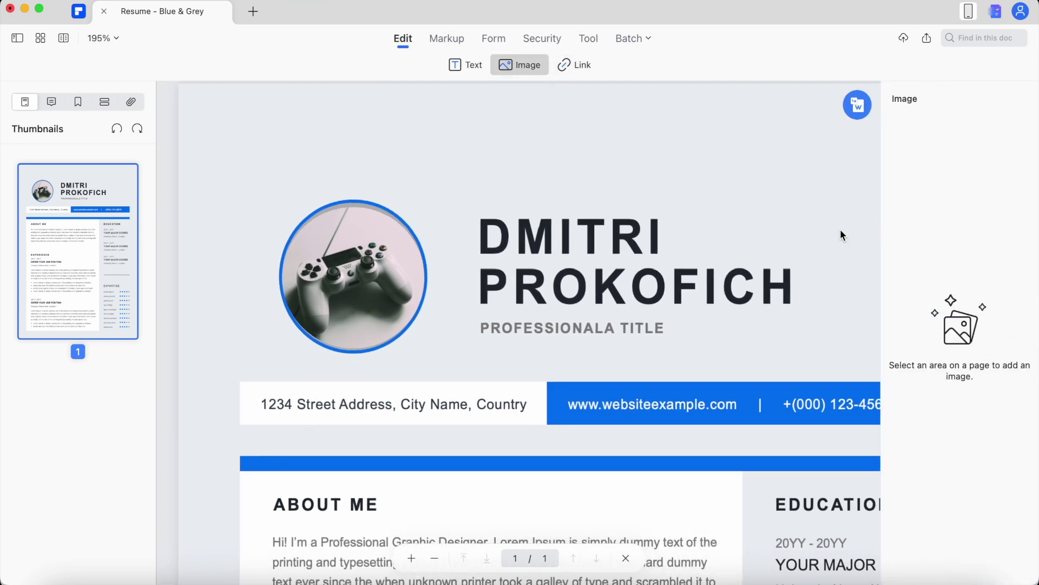
click(747, 250)
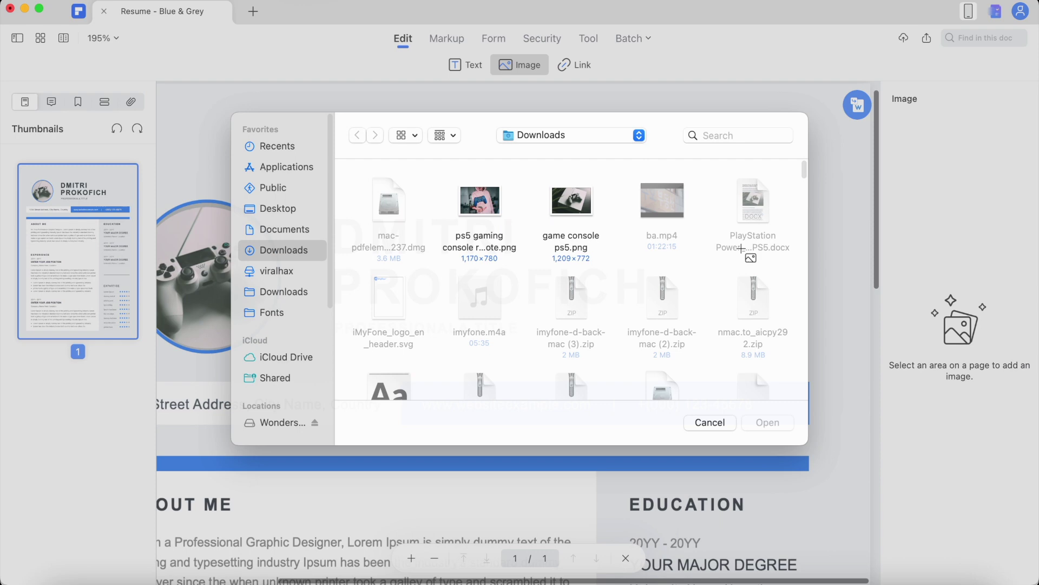
scroll(568, 292, down, 5)
click(766, 289)
click(767, 434)
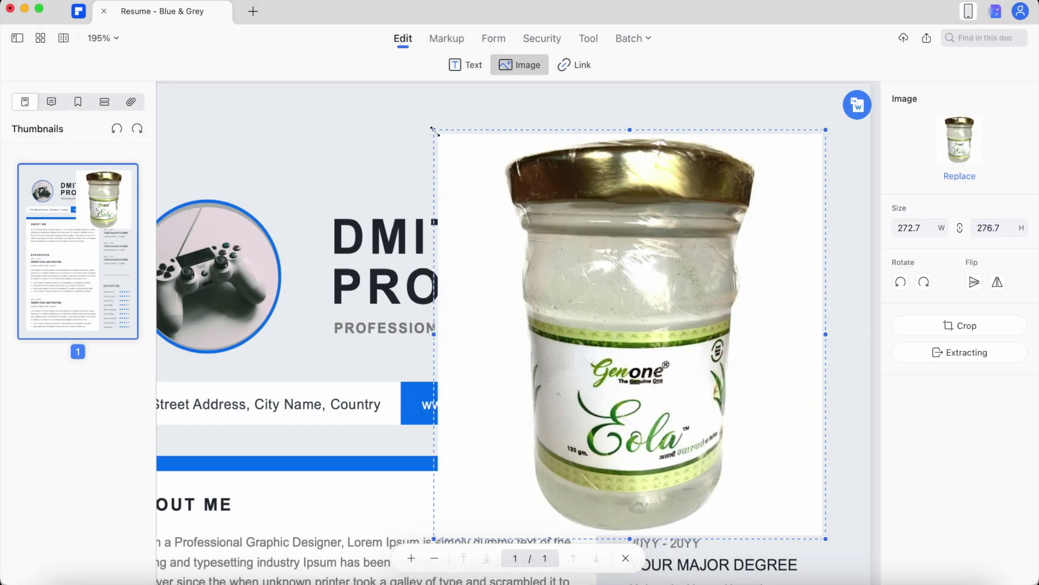
drag(434, 130, 839, 385)
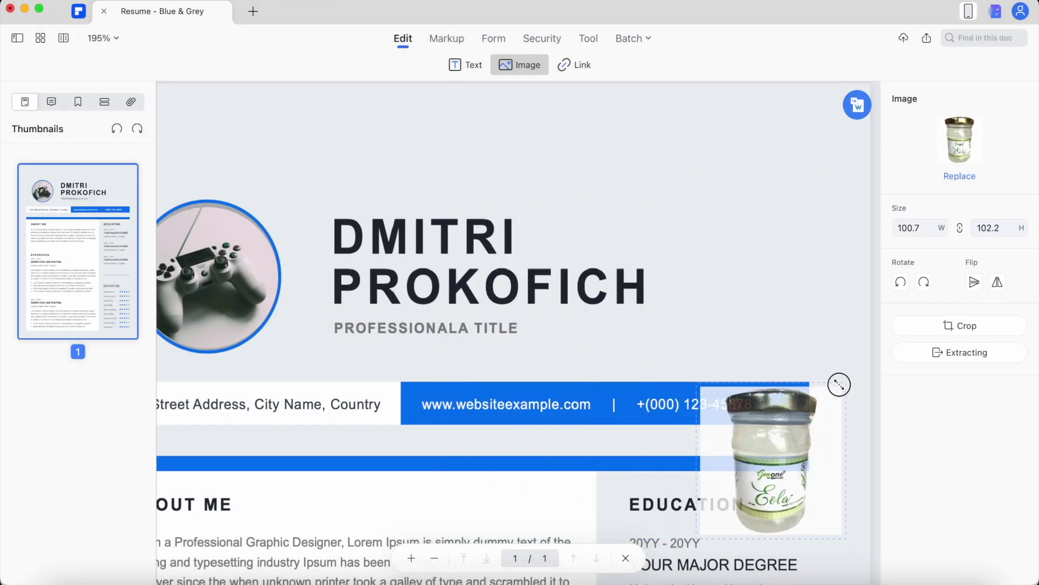
drag(769, 461, 768, 211)
click(472, 193)
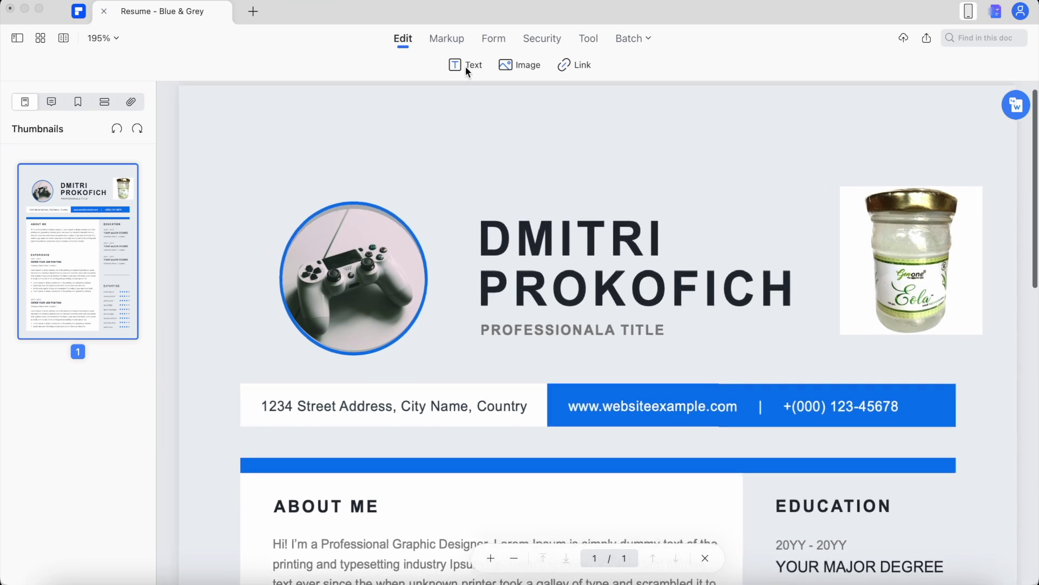
Add a 'Hello' text box above the name
click(467, 69)
click(470, 172)
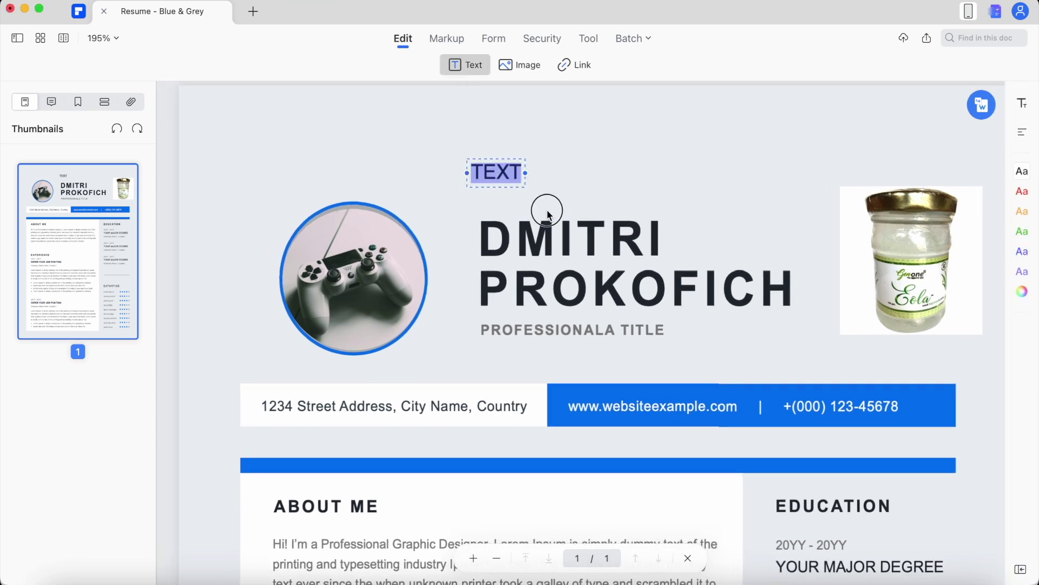
text(Hello)
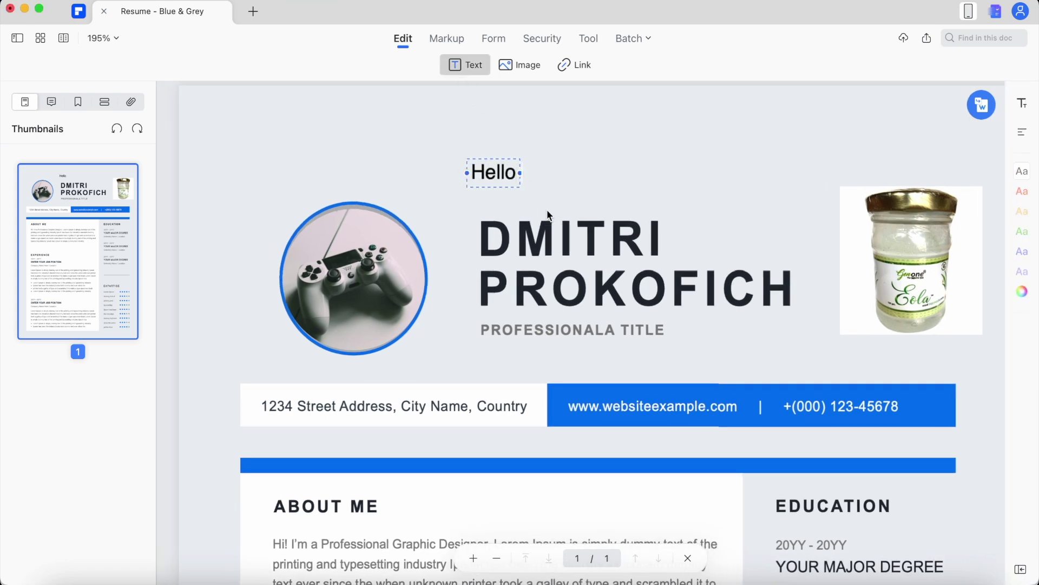
Replace the word TITLE in the professional title with 'Text'
click(521, 330)
triple_click(521, 330)
double_click(651, 329)
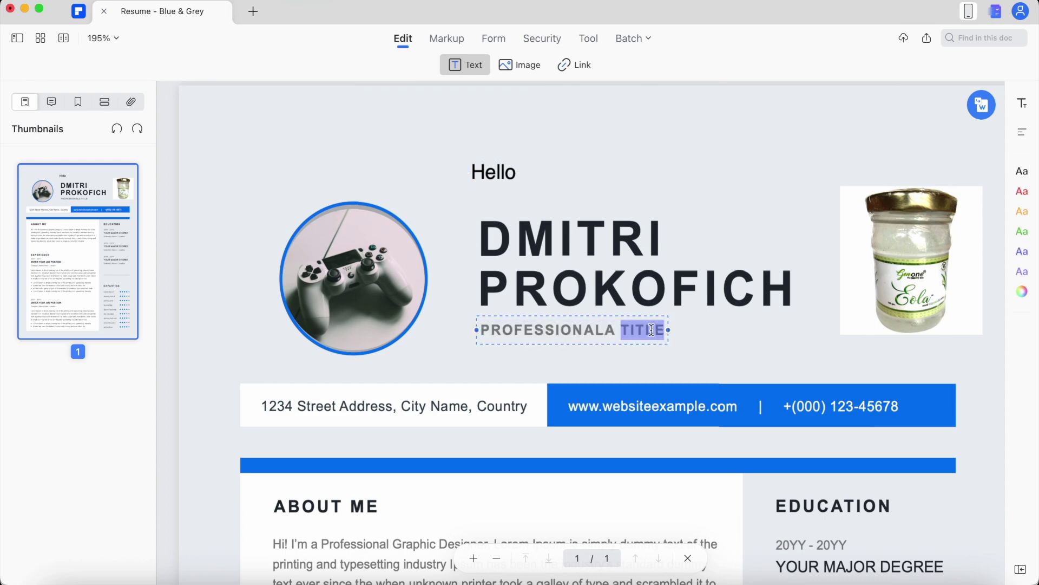
text(Text)
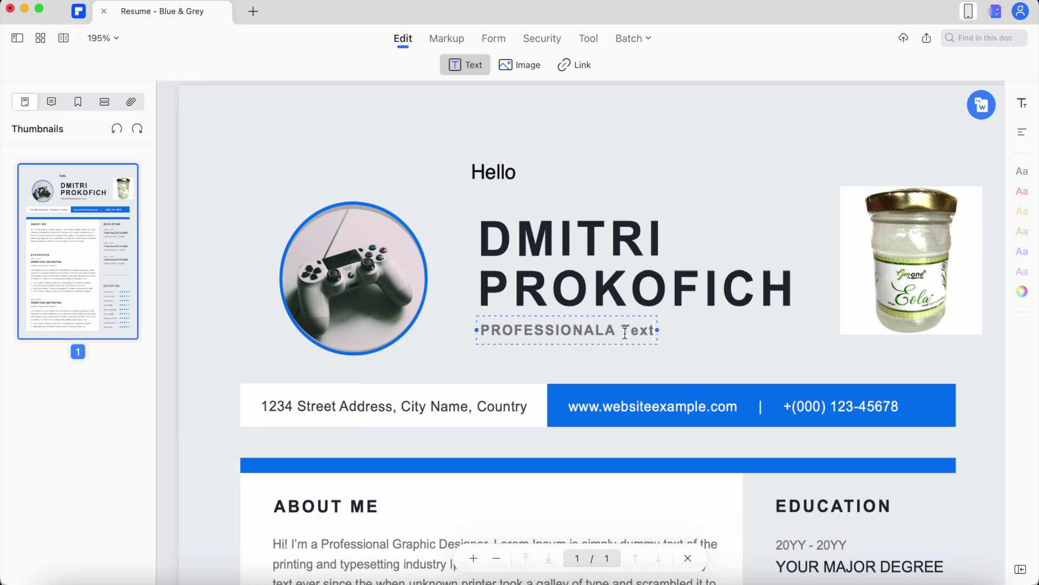
scroll(596, 173, down, 2)
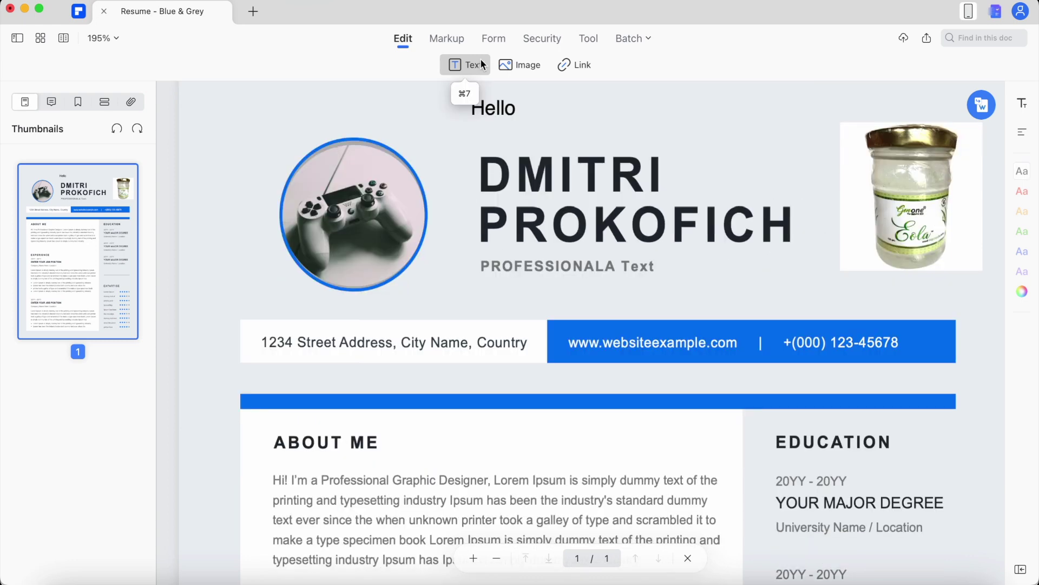
click(579, 65)
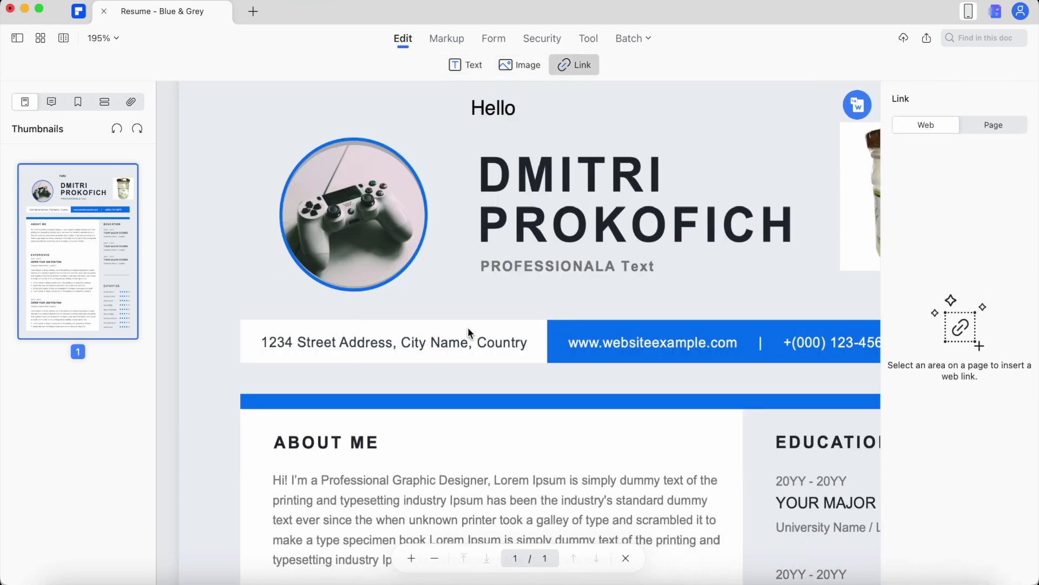
drag(464, 323, 539, 361)
text(https://www.g)
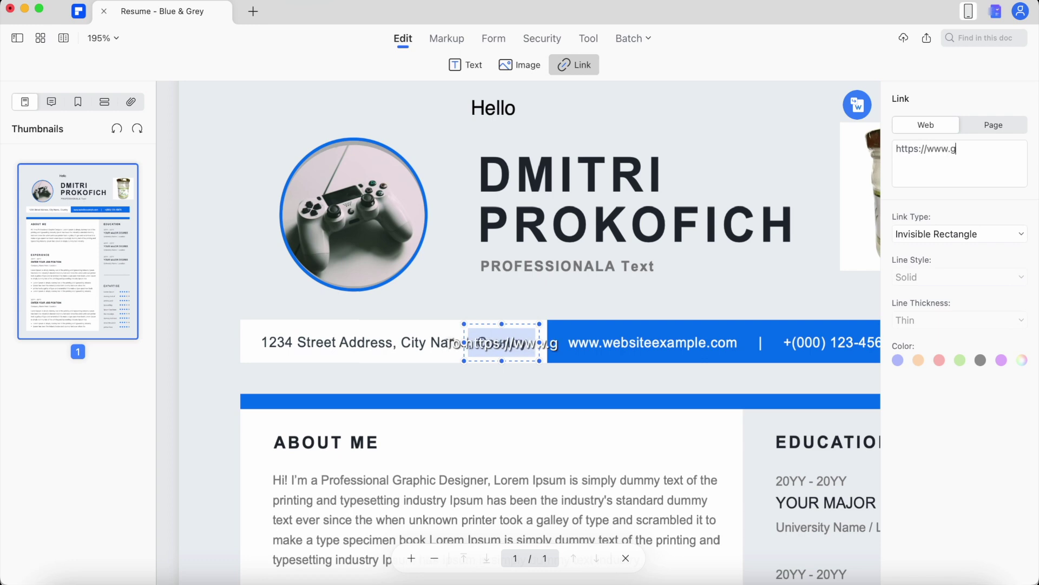
text(oogle.com)
key(Return)
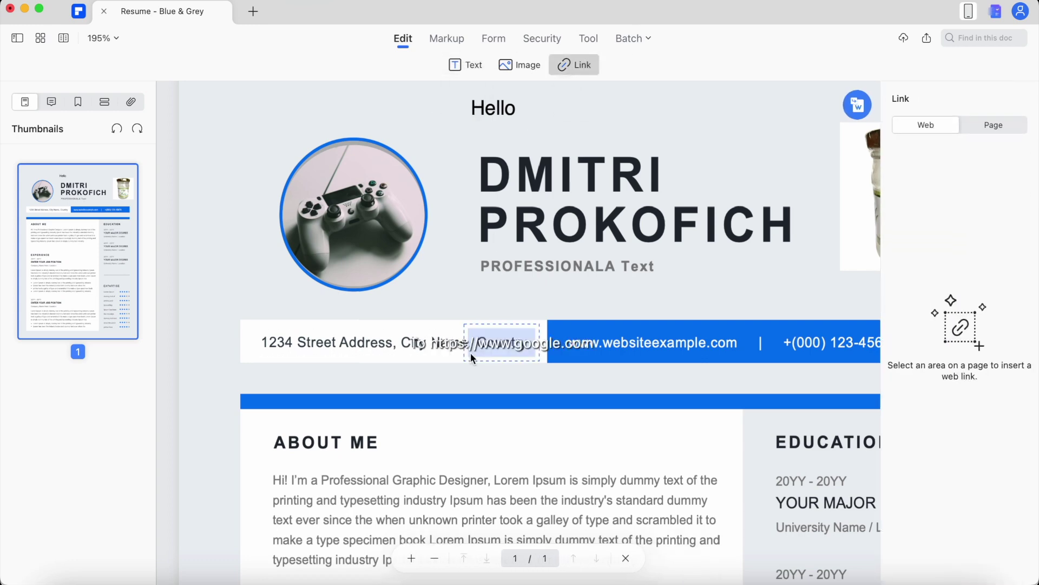
click(461, 65)
Highlight 'Hi! I'm a Professional Graphic Designer' in yellow
click(454, 37)
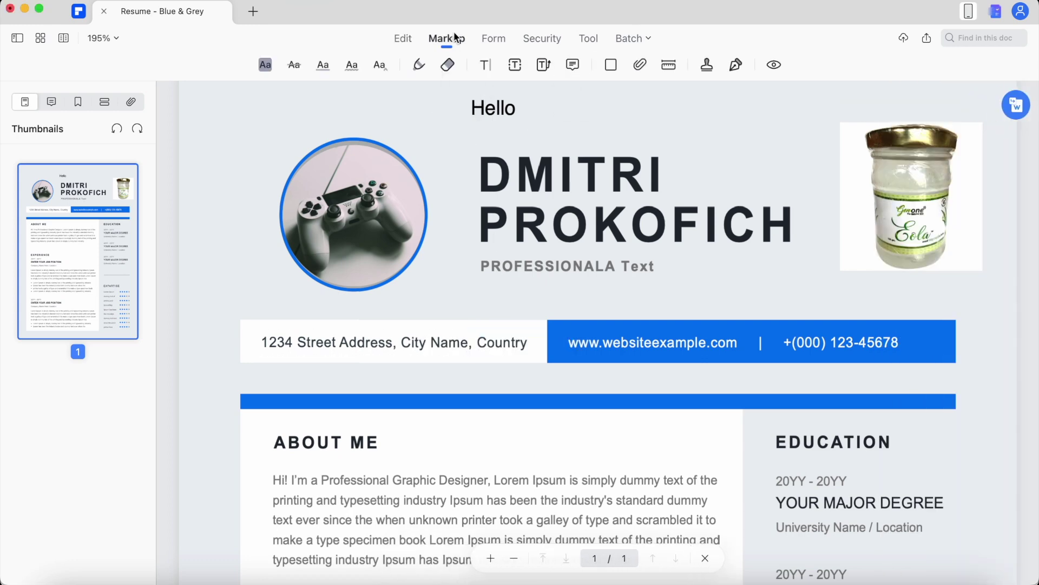
scroll(409, 196, down, 3)
scroll(409, 196, down, 2)
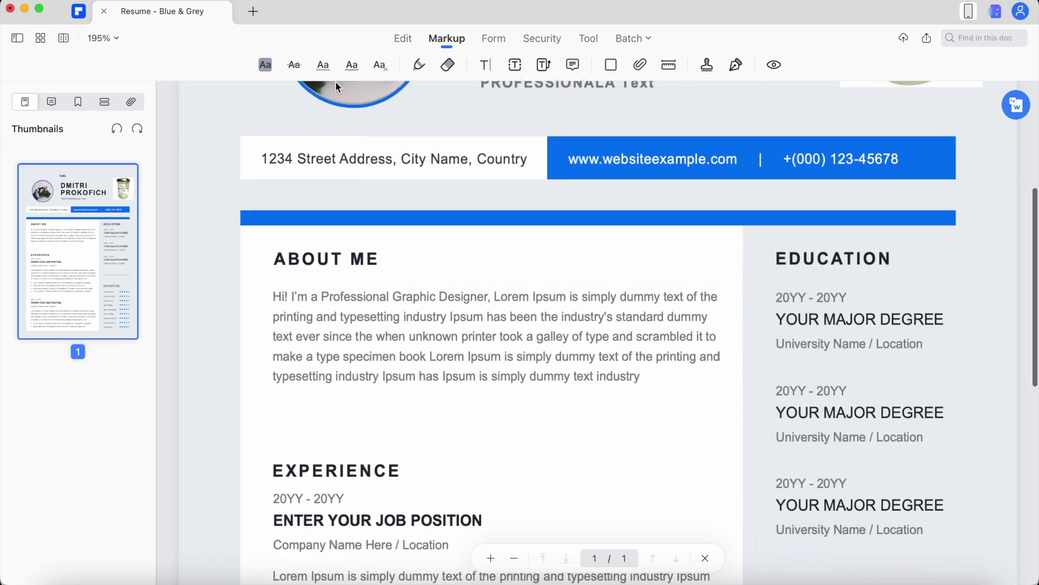
click(267, 65)
click(270, 66)
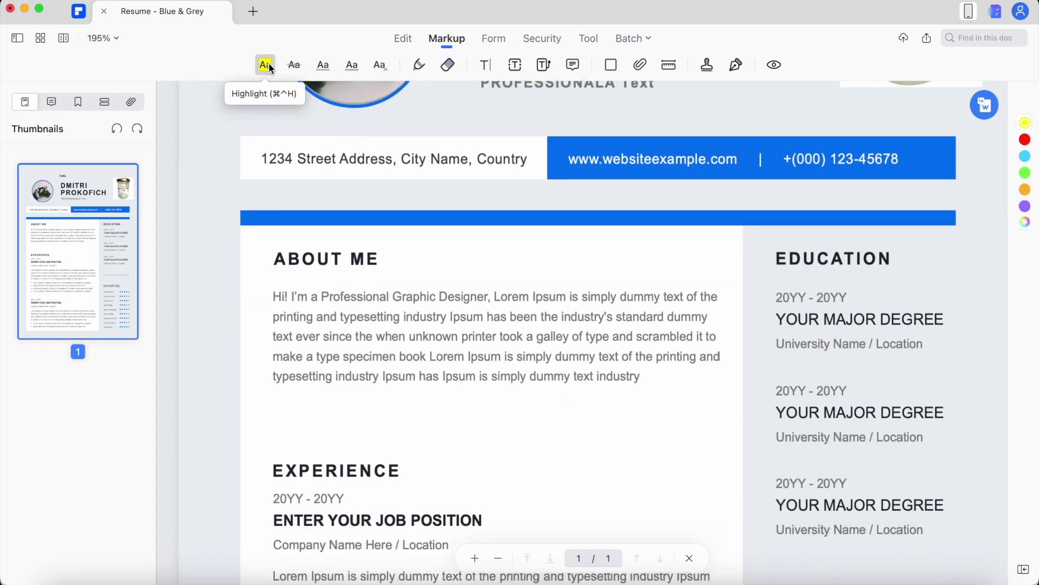
drag(279, 297, 494, 297)
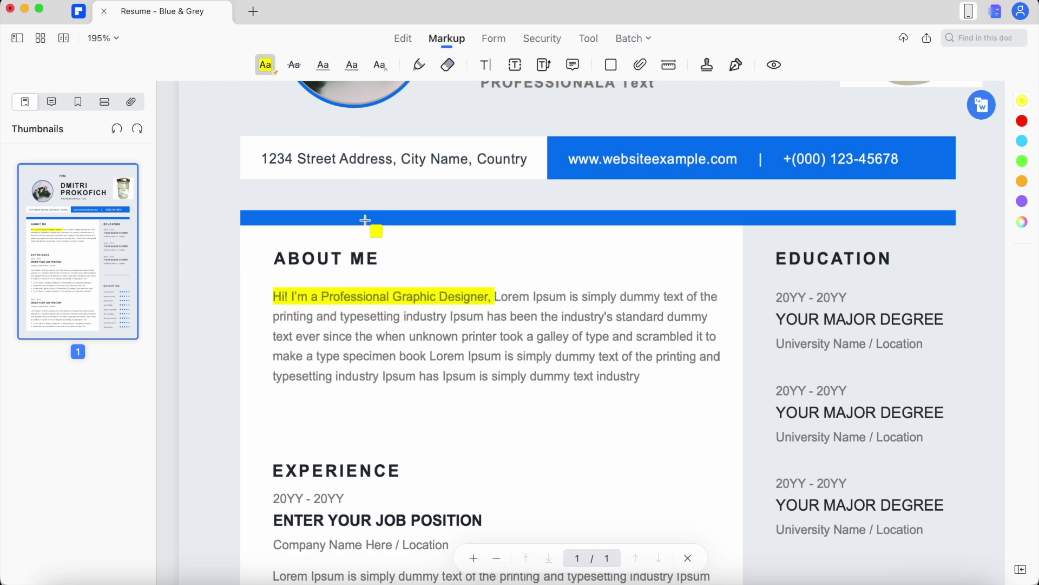
Strike through the Lorem Ipsum passage in red and underline the following words
click(296, 66)
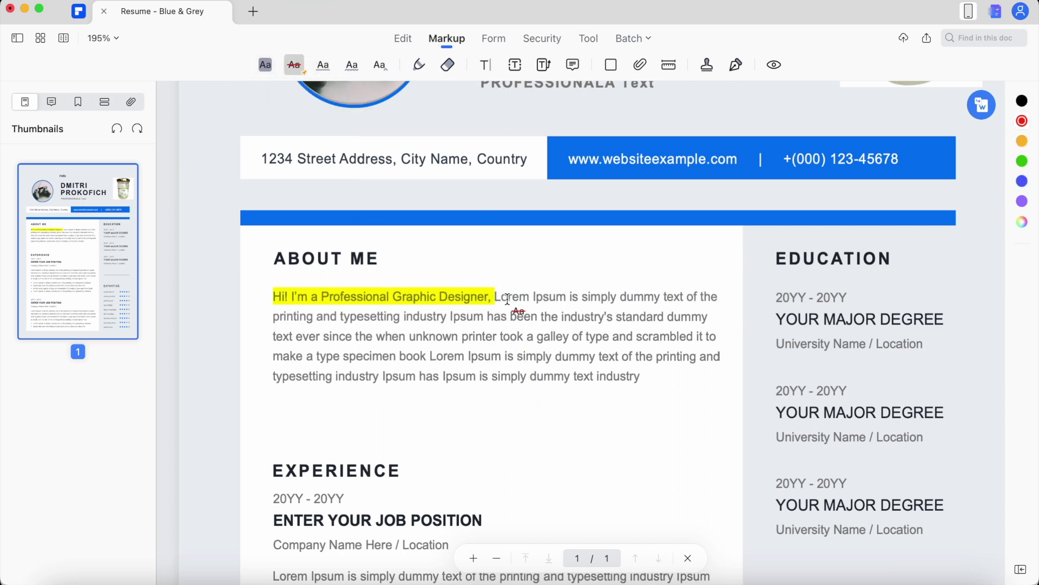
drag(497, 296, 601, 309)
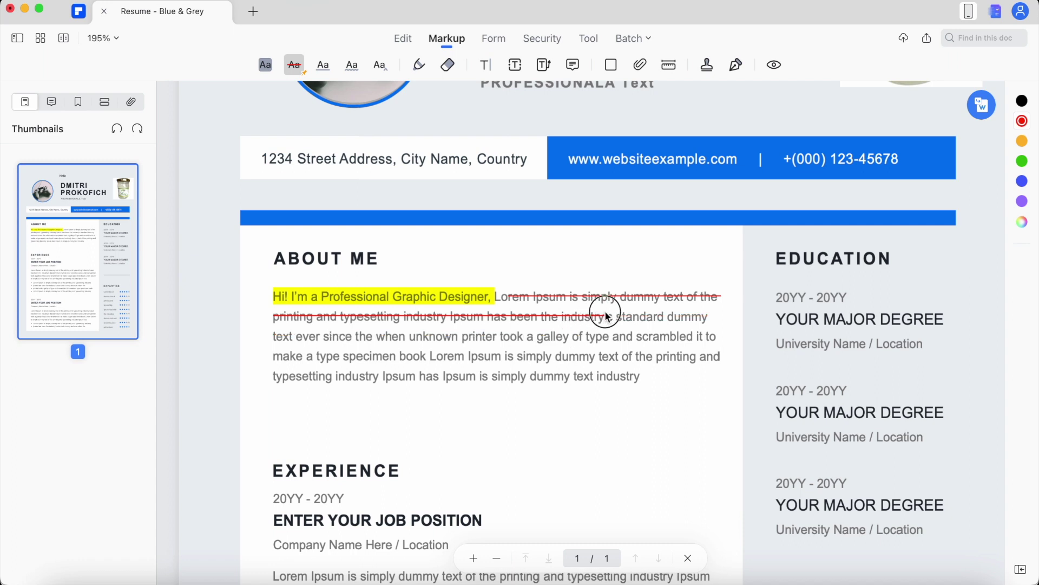
click(325, 66)
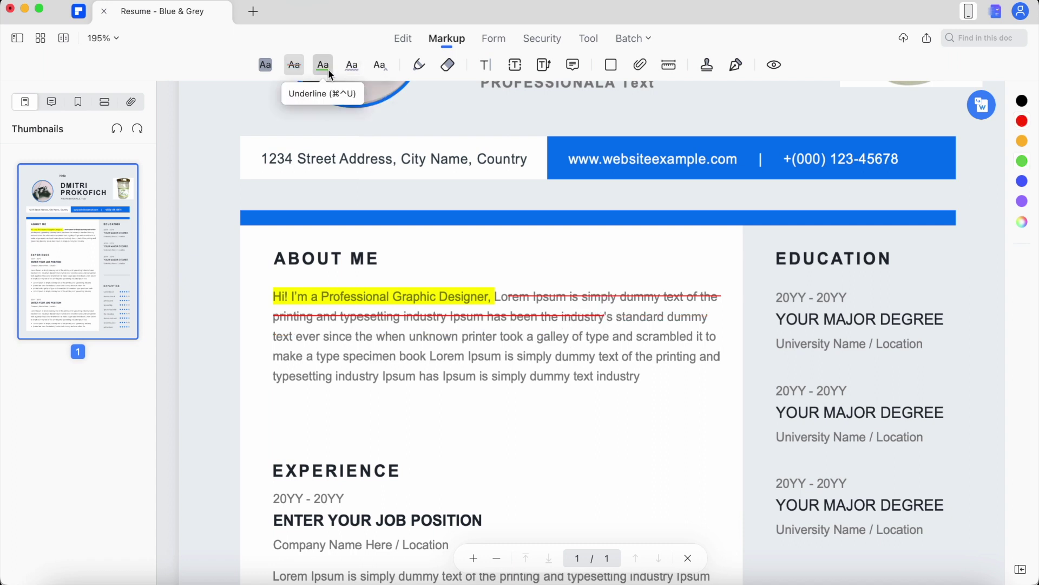
drag(619, 320, 661, 340)
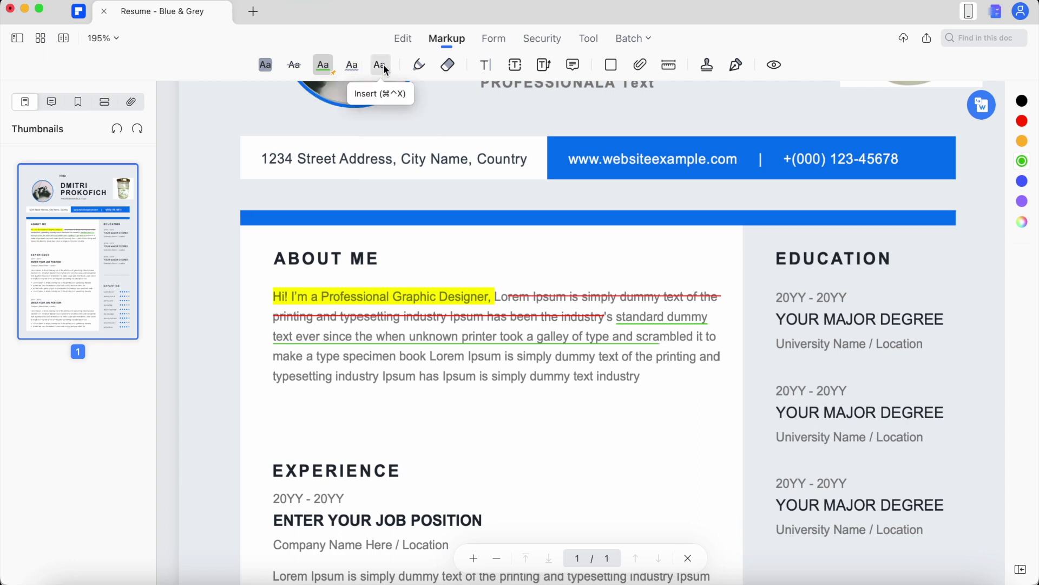
Draw a red pencil loop around EXPERIENCE, then erase it
click(420, 66)
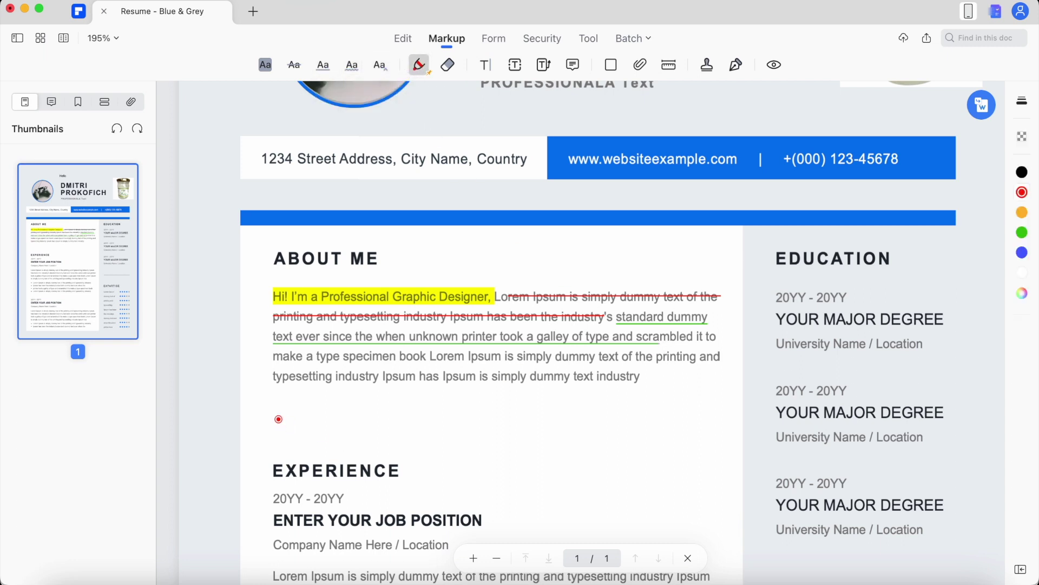
drag(278, 418, 300, 426)
click(448, 65)
click(288, 421)
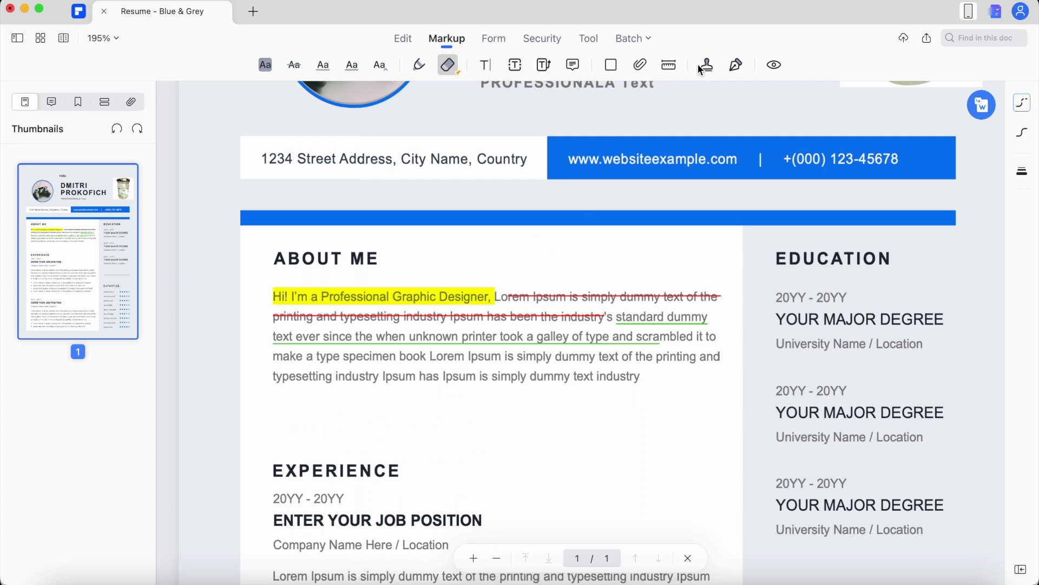
Place a check box and a radio button field below About Me
key(Escape)
click(492, 42)
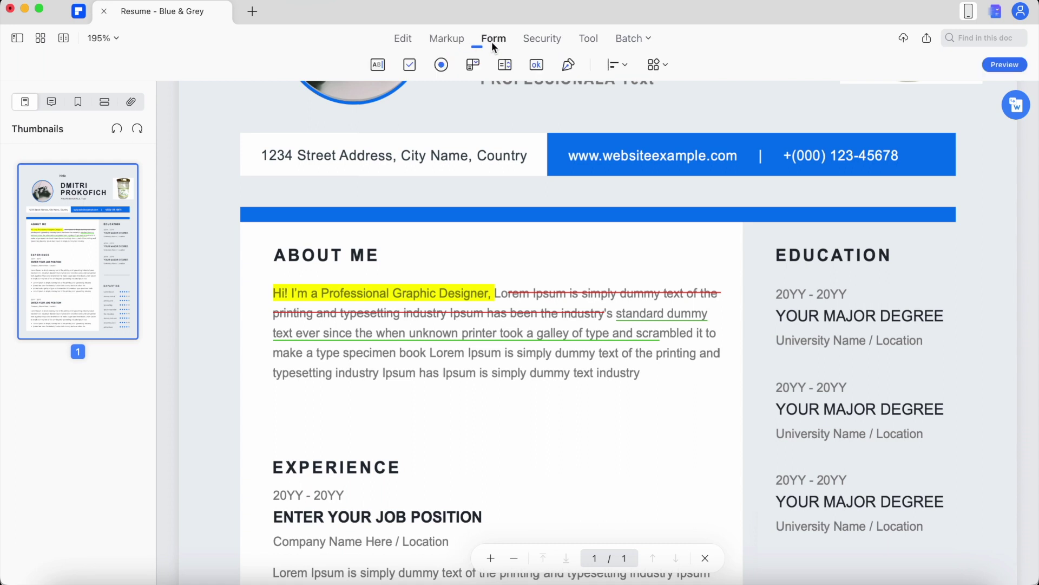
click(410, 65)
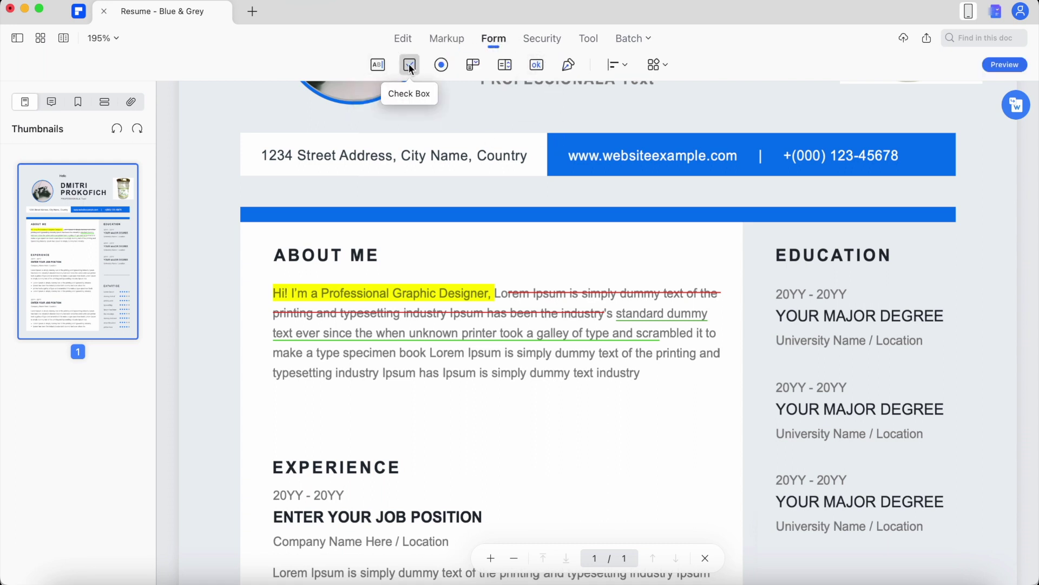
click(277, 402)
click(442, 64)
drag(353, 400, 411, 454)
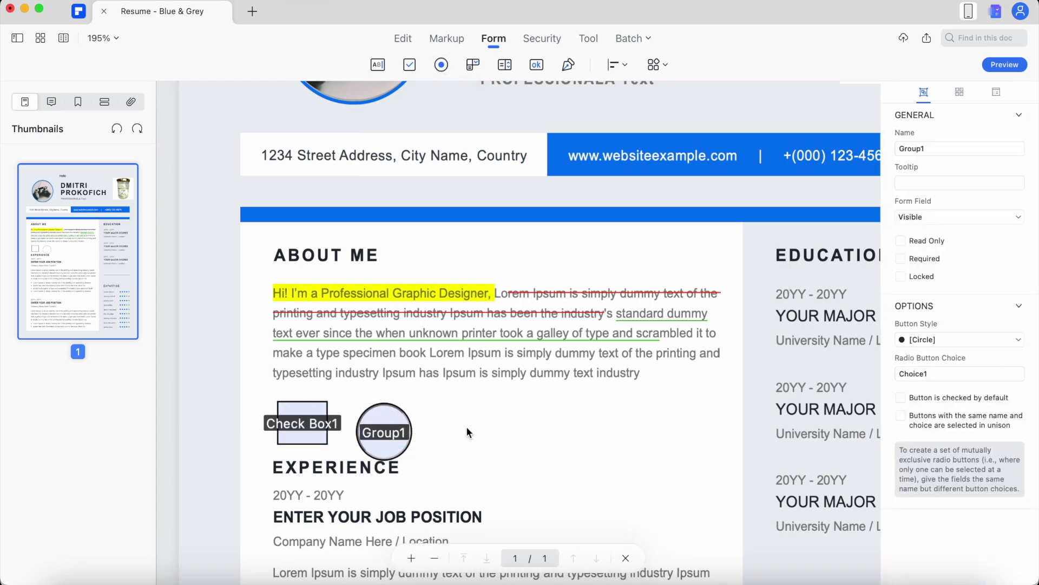
key(Escape)
click(386, 415)
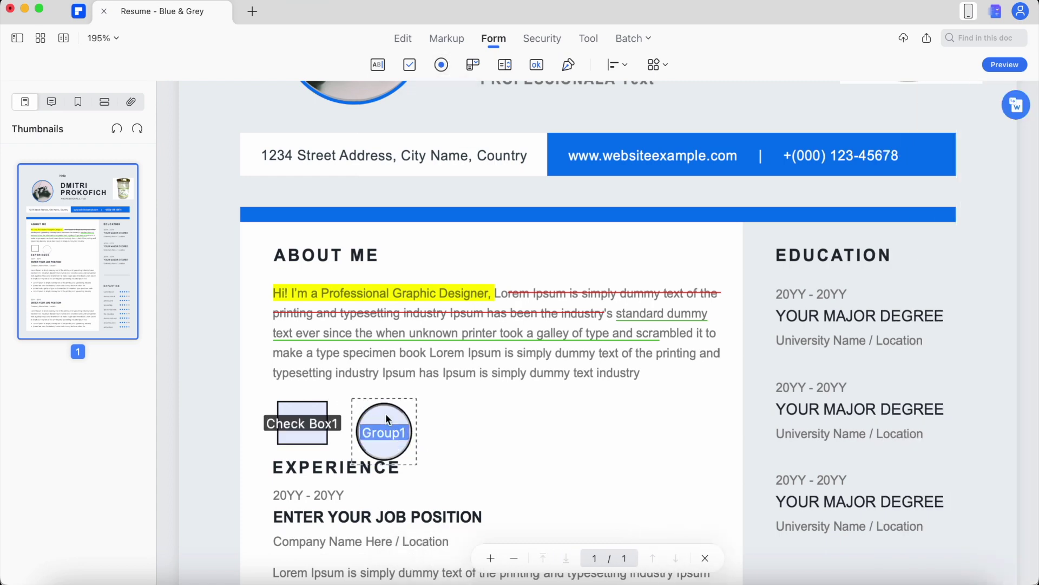
Draw a digital signature field beside the second job position
click(569, 64)
scroll(533, 439, down, 5)
scroll(534, 423, down, 5)
drag(529, 385, 715, 462)
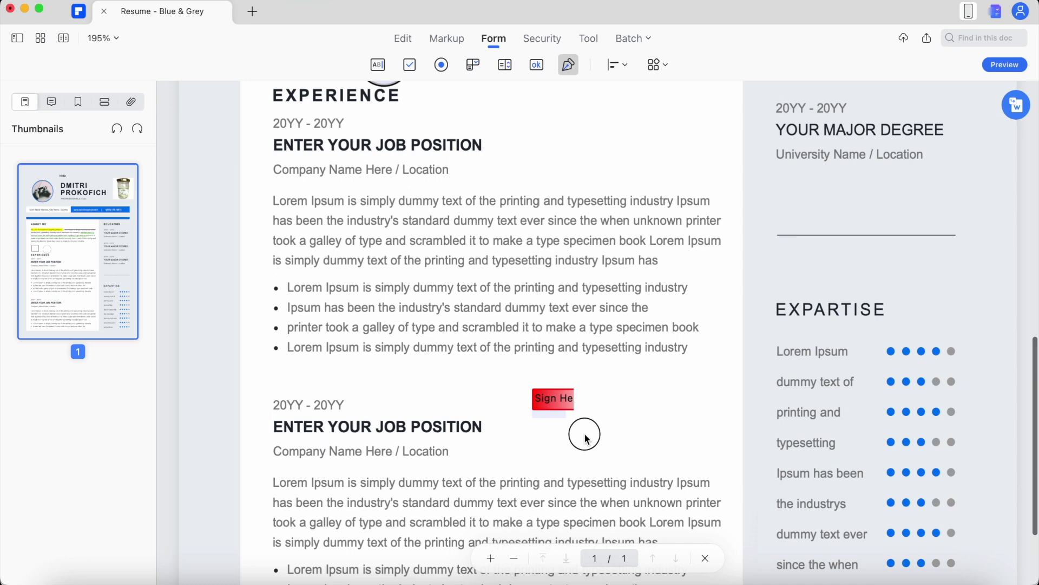
click(542, 38)
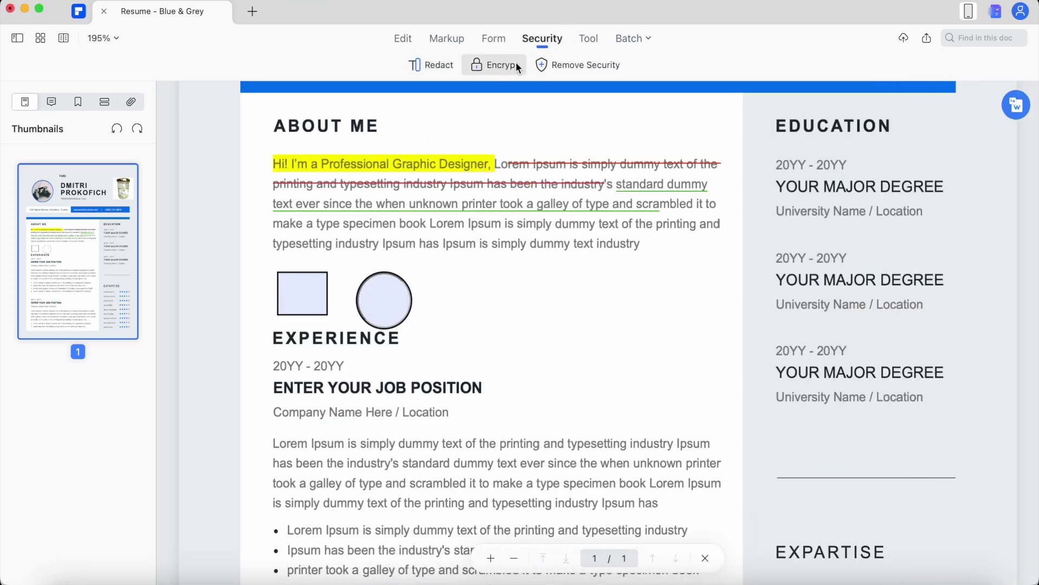
click(499, 66)
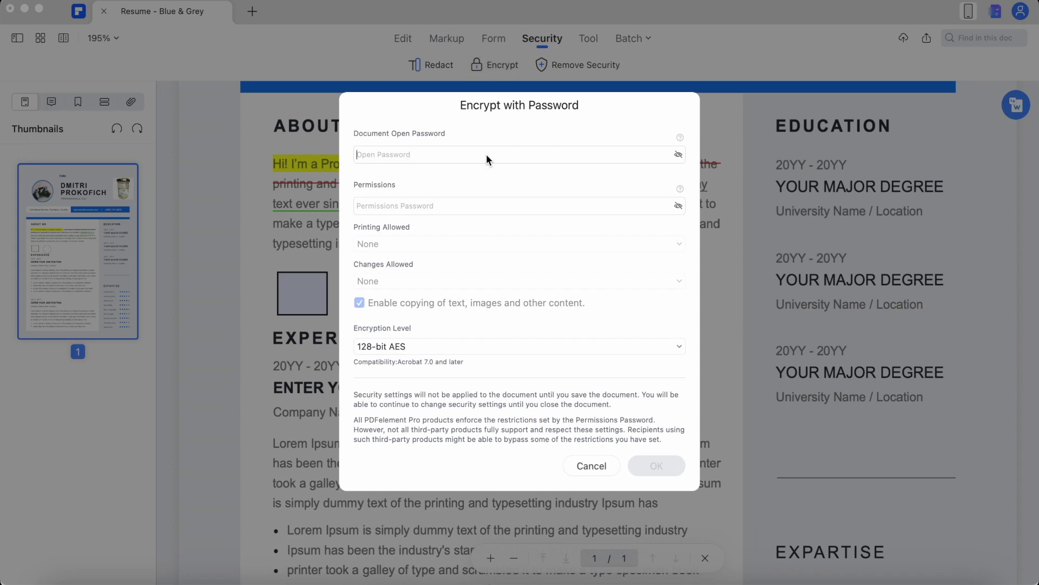
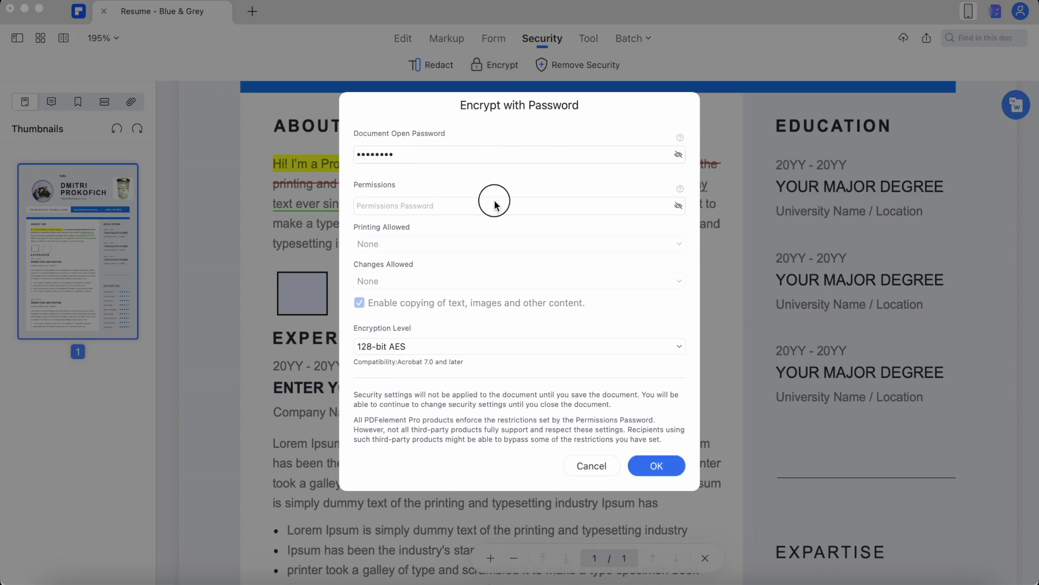
click(494, 205)
text(1)
click(533, 348)
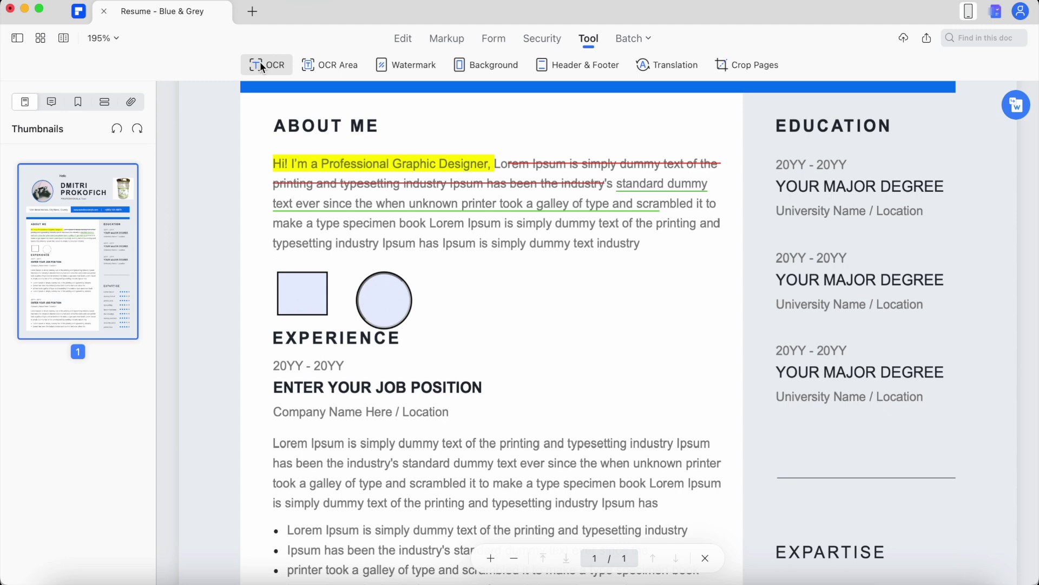
Add a 45° grey 'My Wa' text watermark at 30% opacity
click(415, 68)
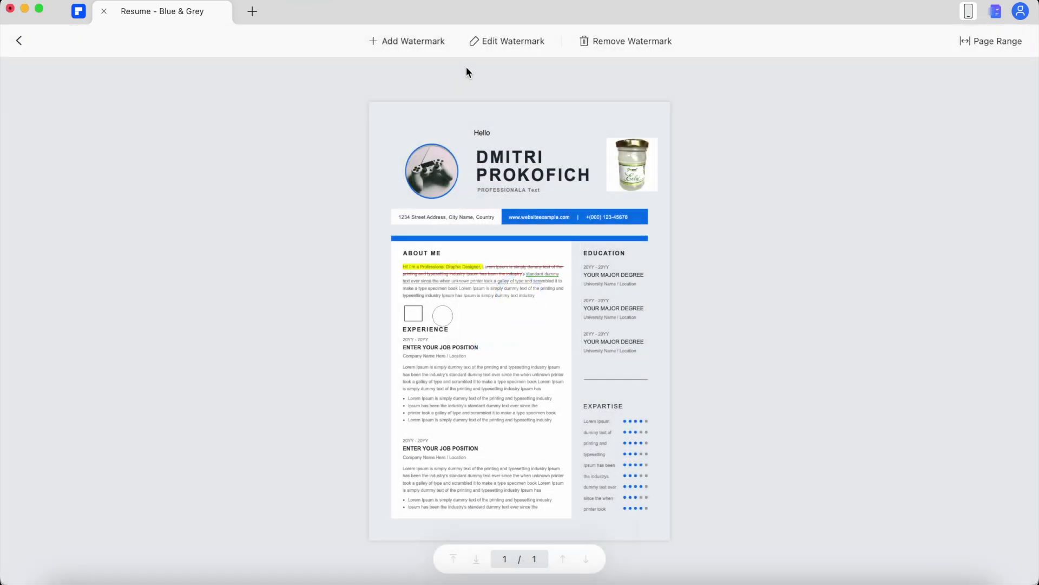
click(429, 39)
click(940, 118)
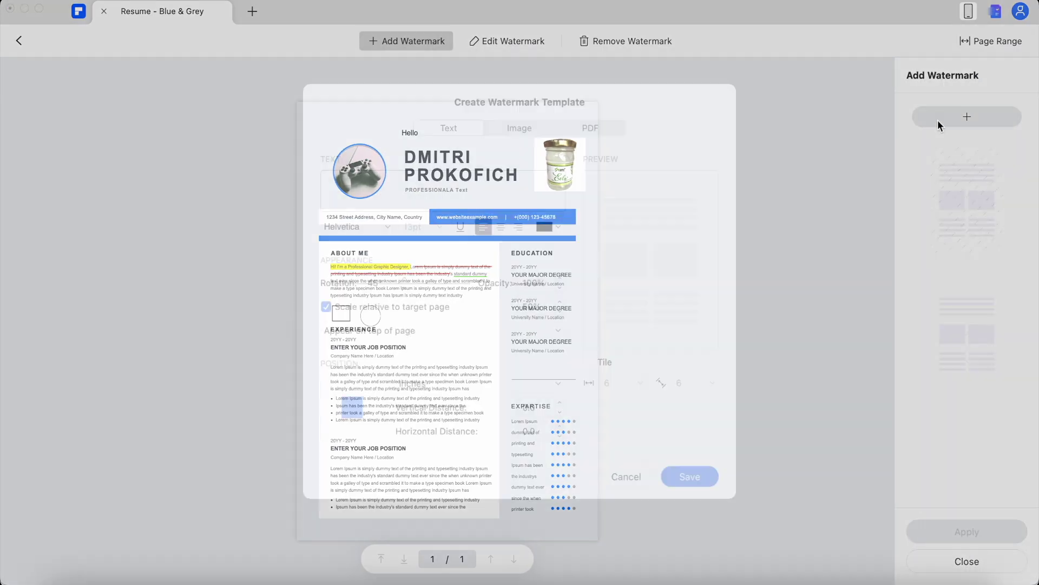
text(My Wa)
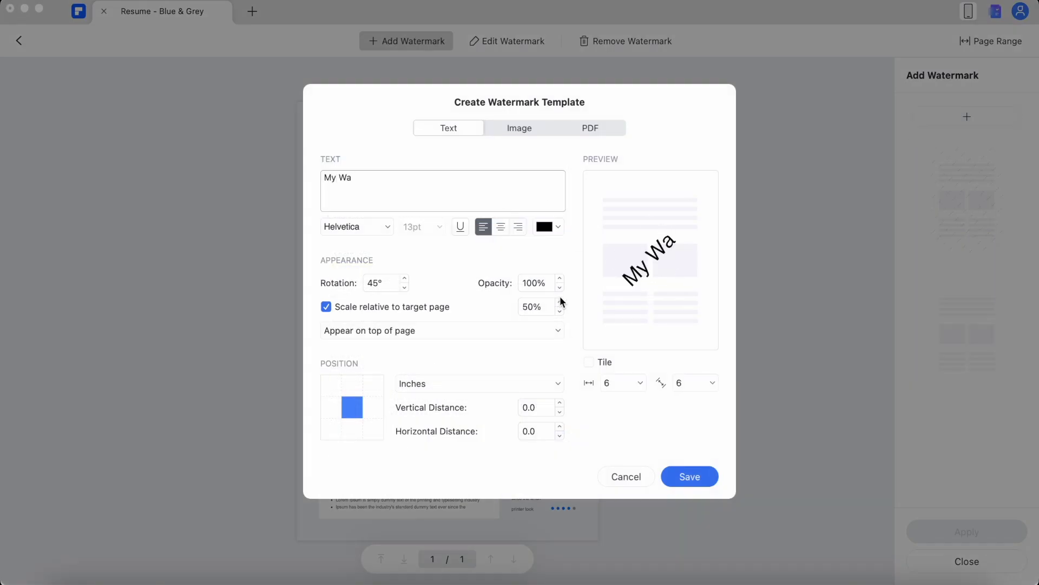
text(0)
key(Return)
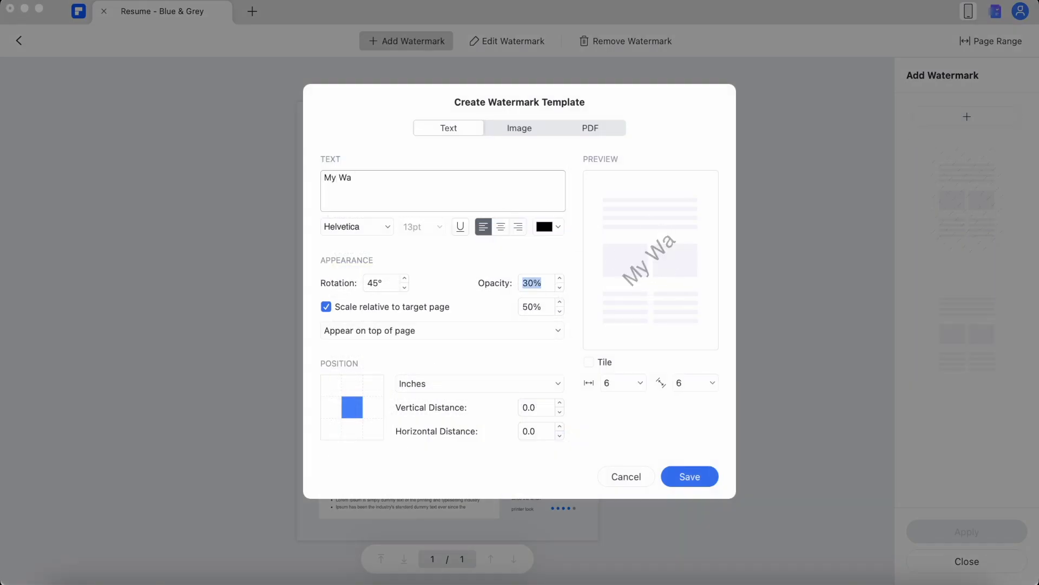
click(690, 477)
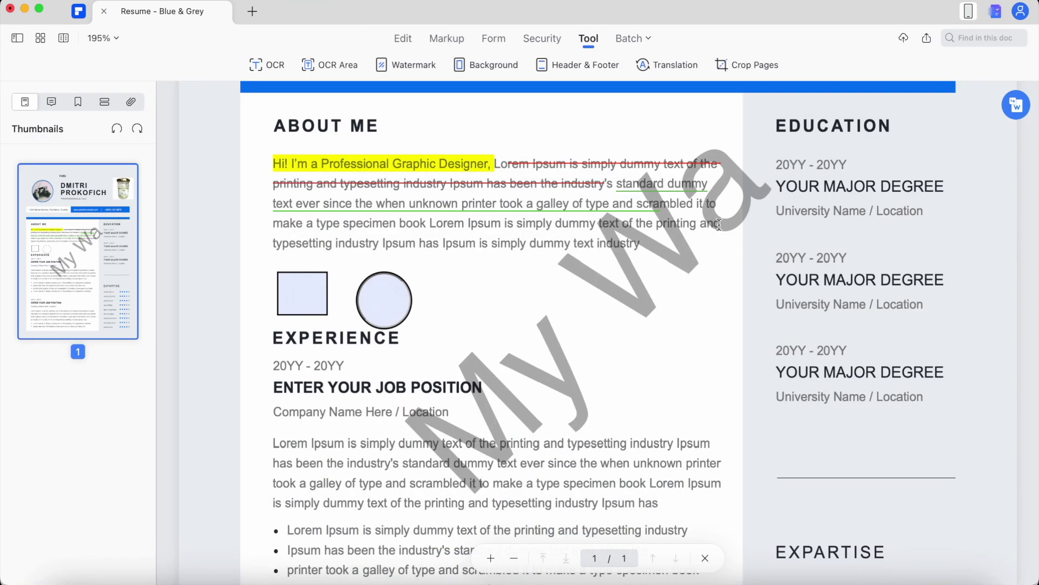
Glance at the Batch menu, then close the resume document with Cmd+W
click(648, 41)
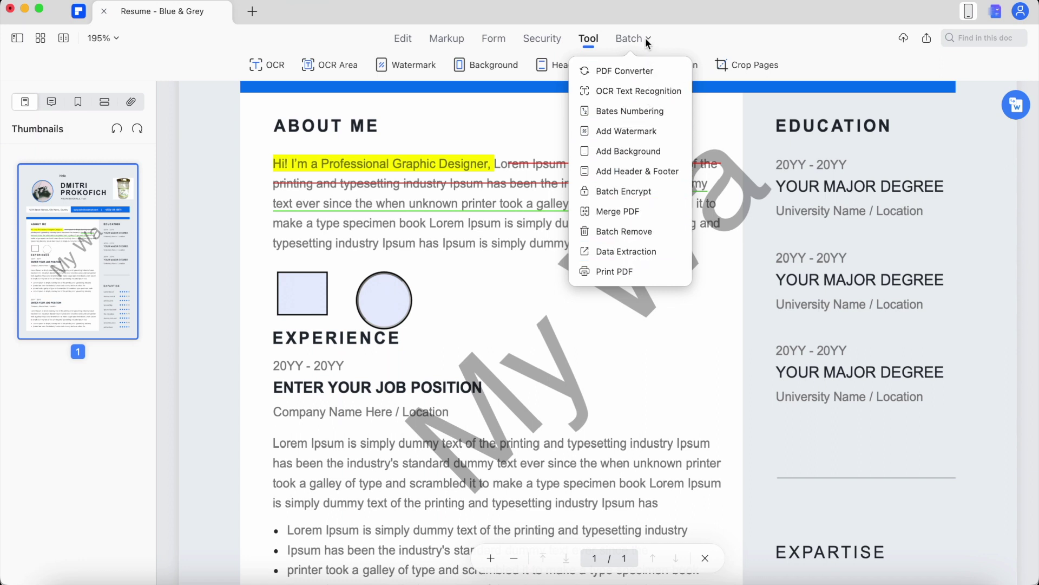
click(706, 47)
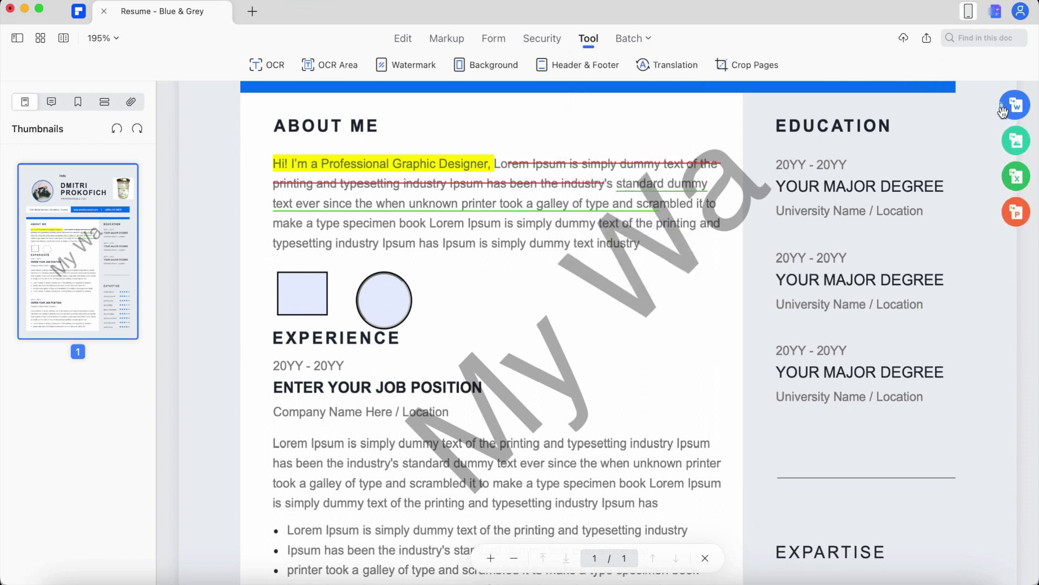
mouse_move(1015, 105)
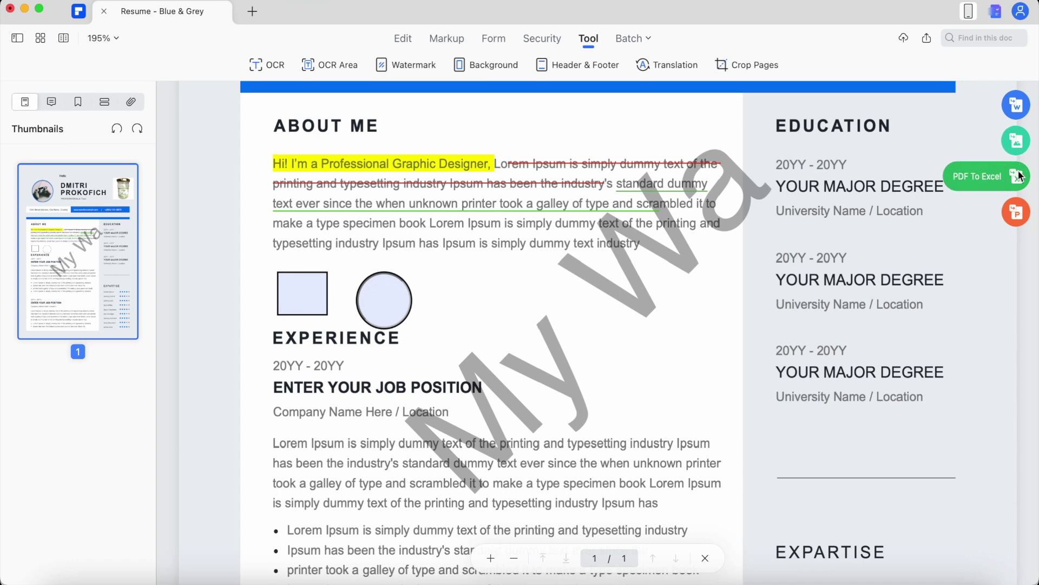
key(super+w)
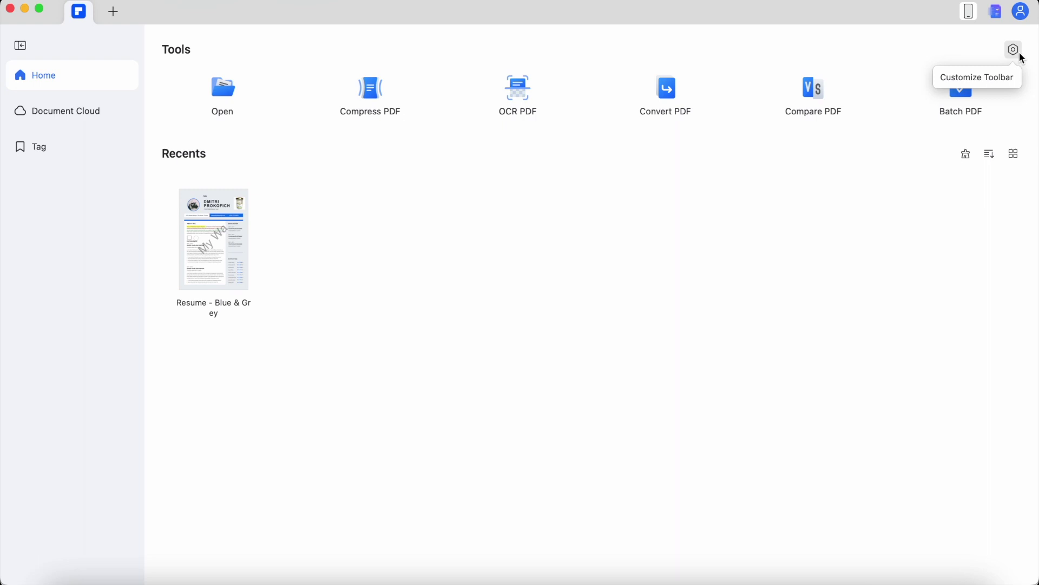
Customize the Home toolbar, swapping Batch PDF for PDF Template
click(1020, 54)
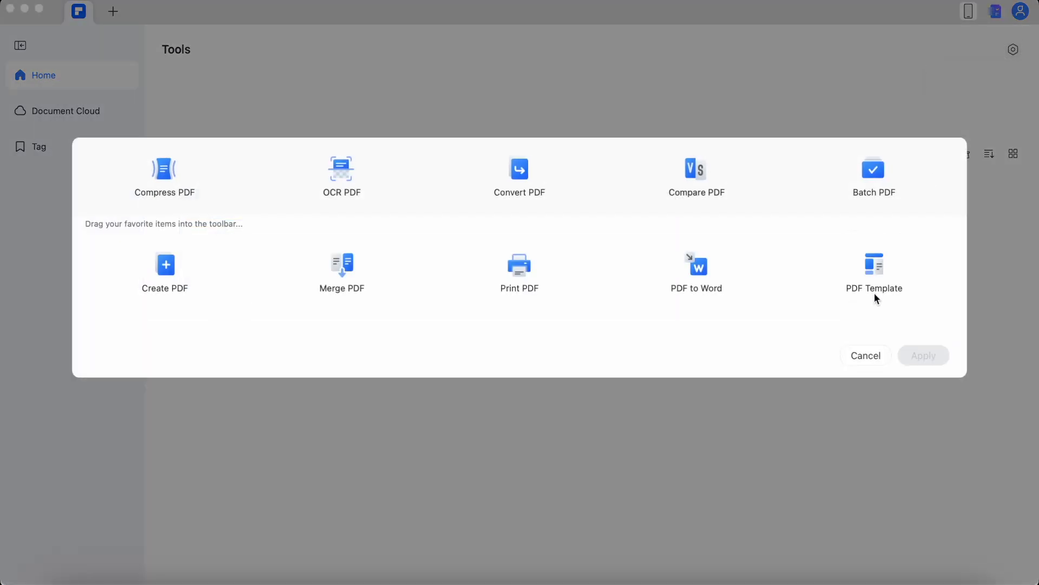
drag(878, 271, 872, 189)
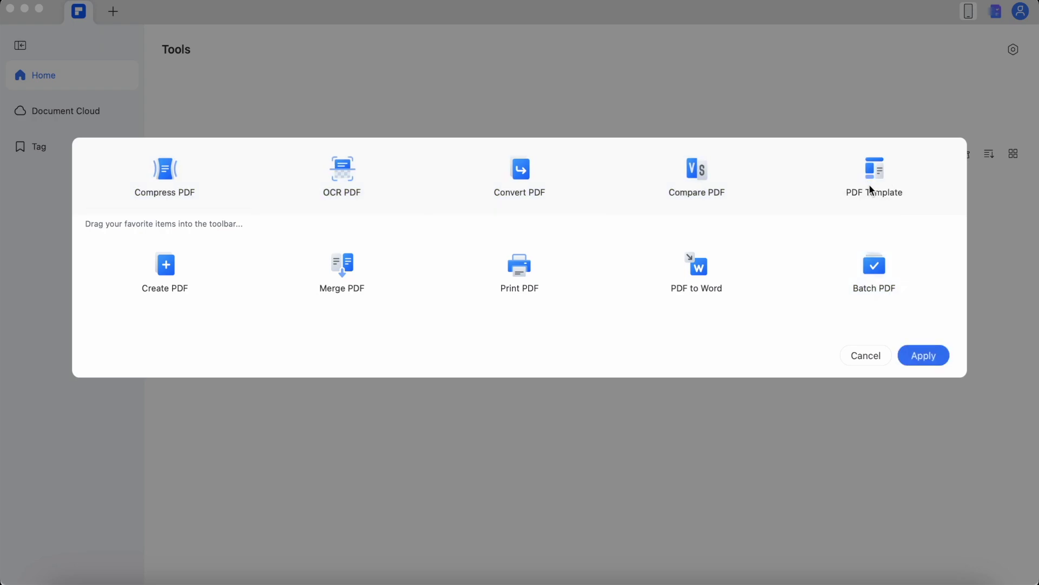
click(921, 357)
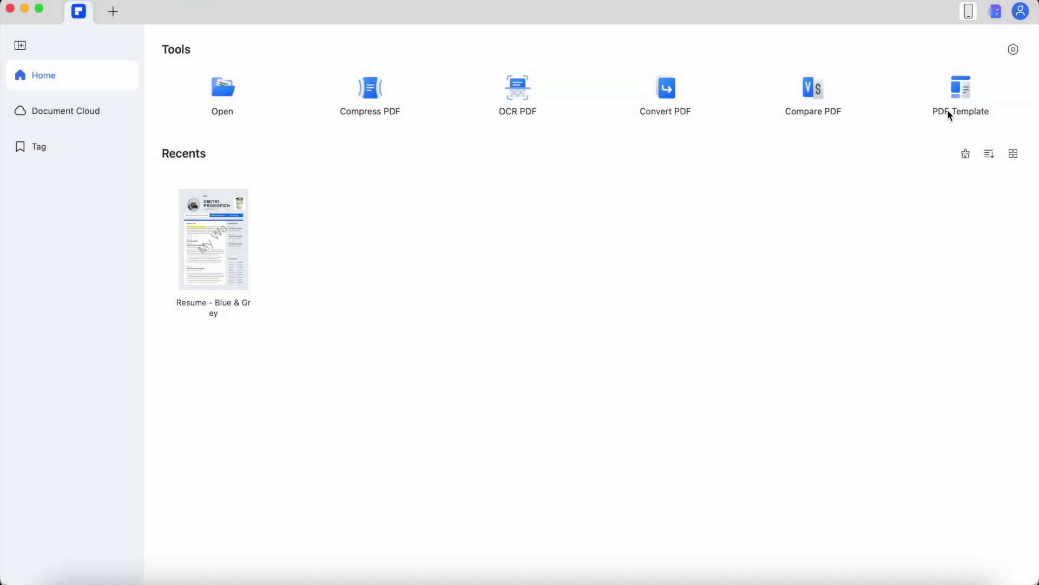
Open the Template Mall and browse the For Student and Resume templates
click(957, 101)
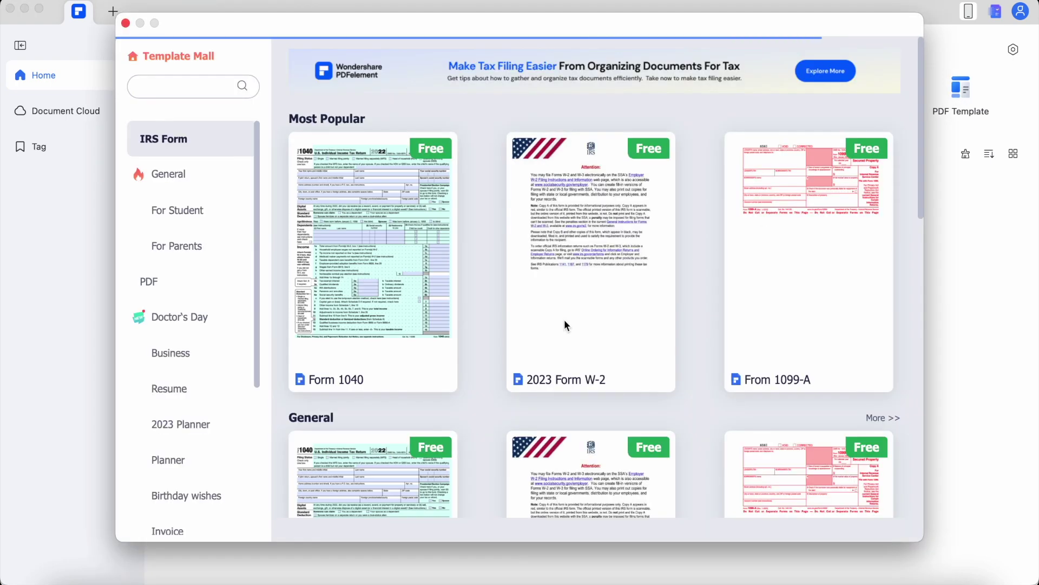
click(188, 206)
click(186, 380)
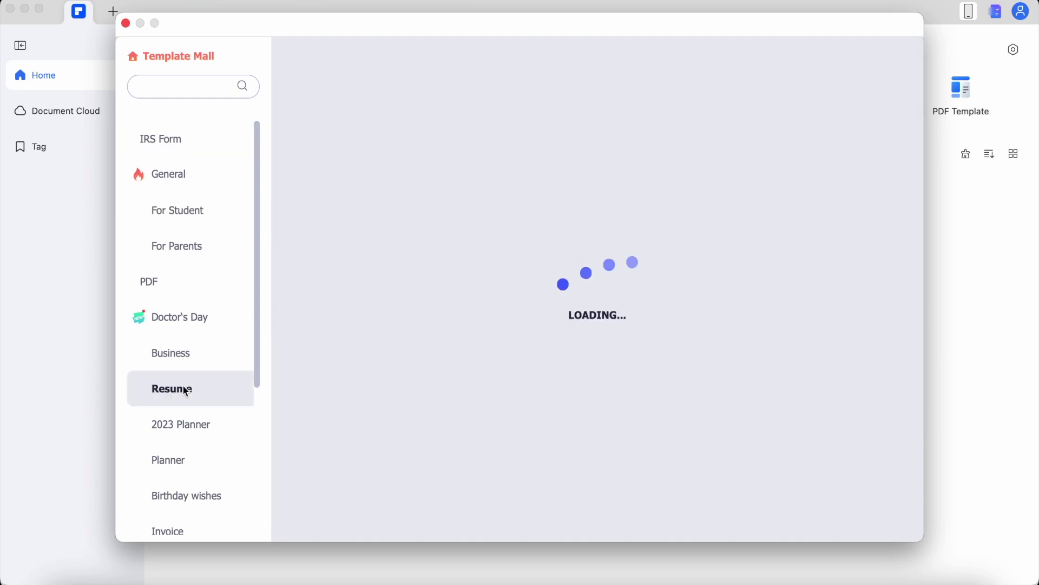
scroll(183, 385, down, 5)
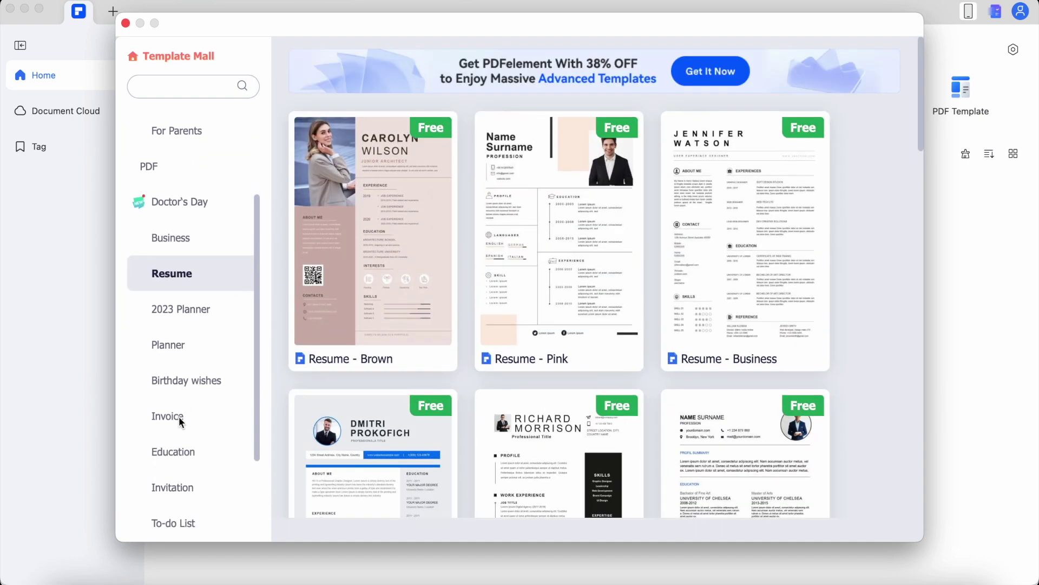
Browse the Invoice category's free and VIP templates
click(178, 418)
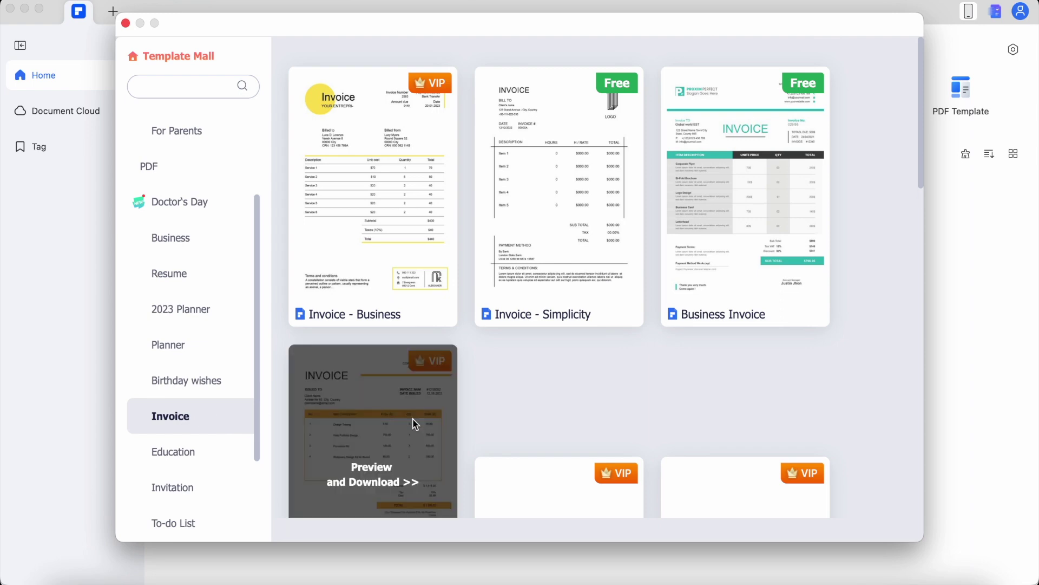
scroll(456, 437, down, 1)
scroll(456, 437, down, 8)
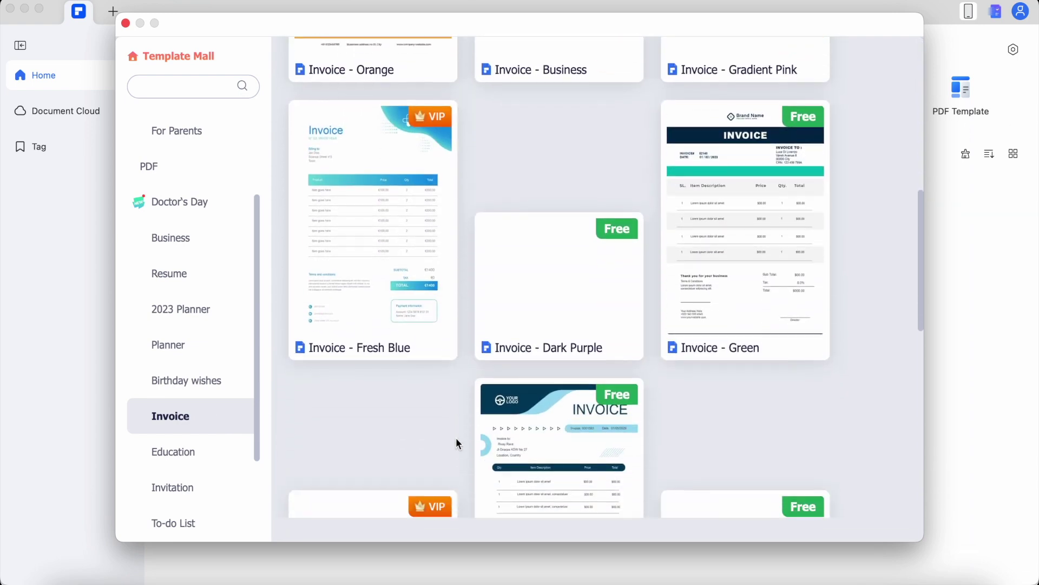
scroll(456, 438, up, 5)
scroll(458, 445, up, 2)
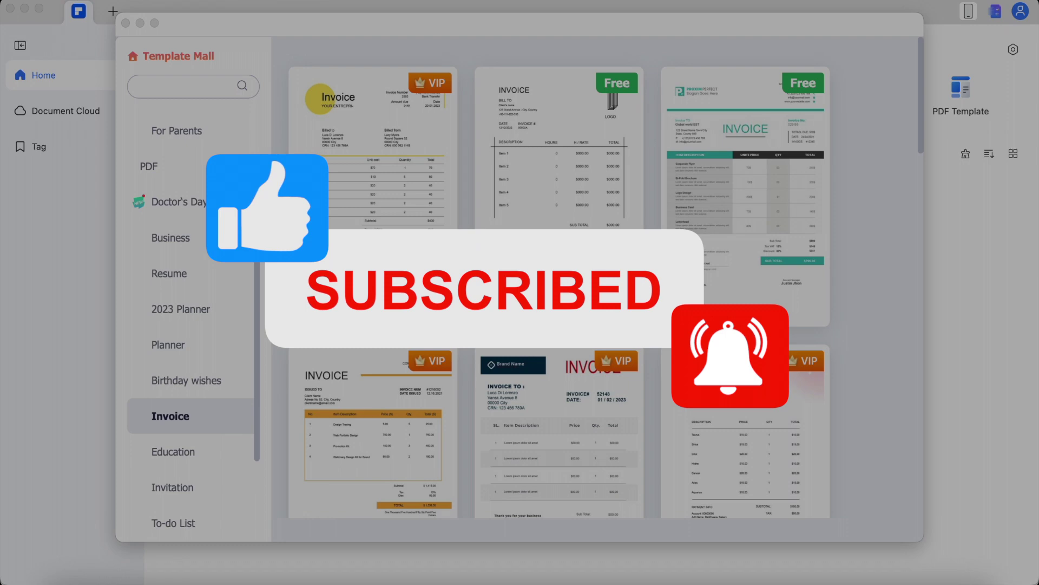
scroll(356, 495, down, 5)
scroll(356, 487, down, 5)
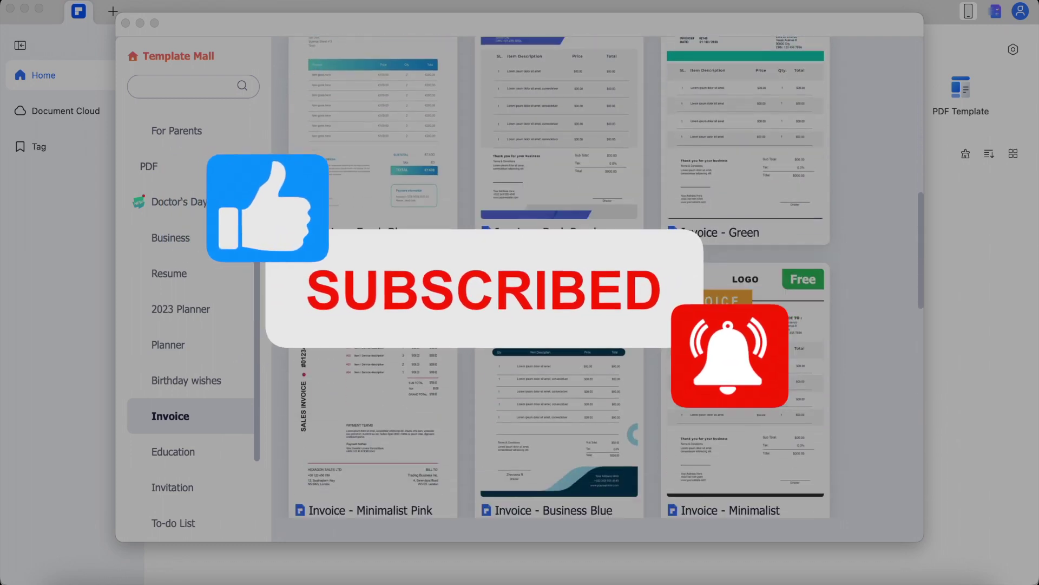
scroll(357, 487, down, 5)
scroll(270, 465, up, 2)
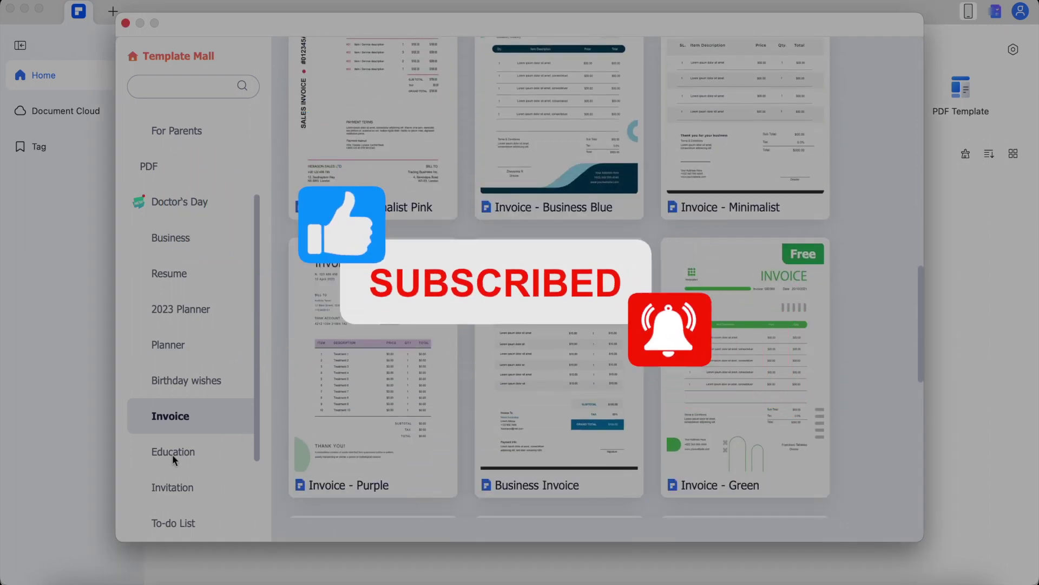